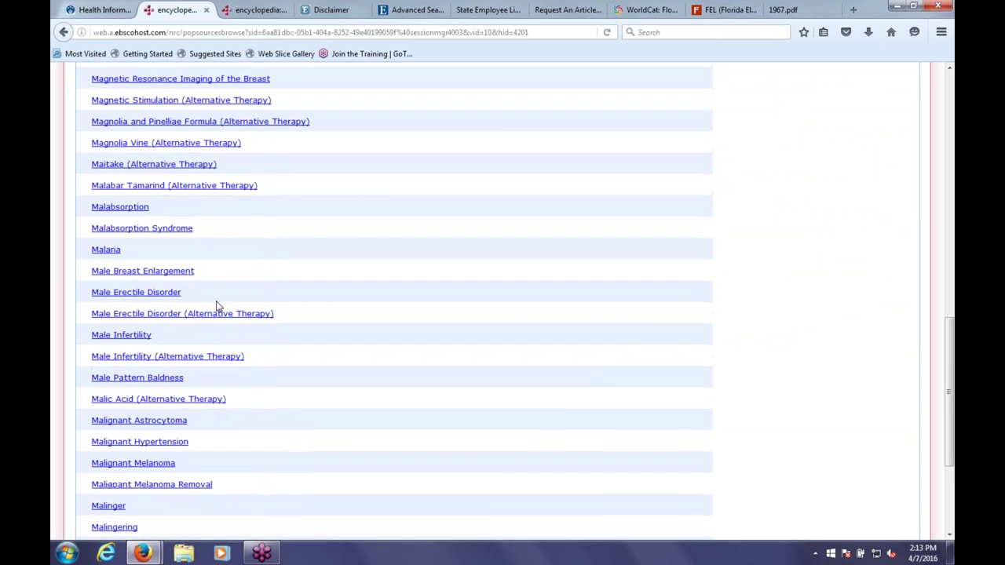
# Open the Malaria patient education article and review its definition, causes and malaria cycle diagram.
pyautogui.click(107, 251)
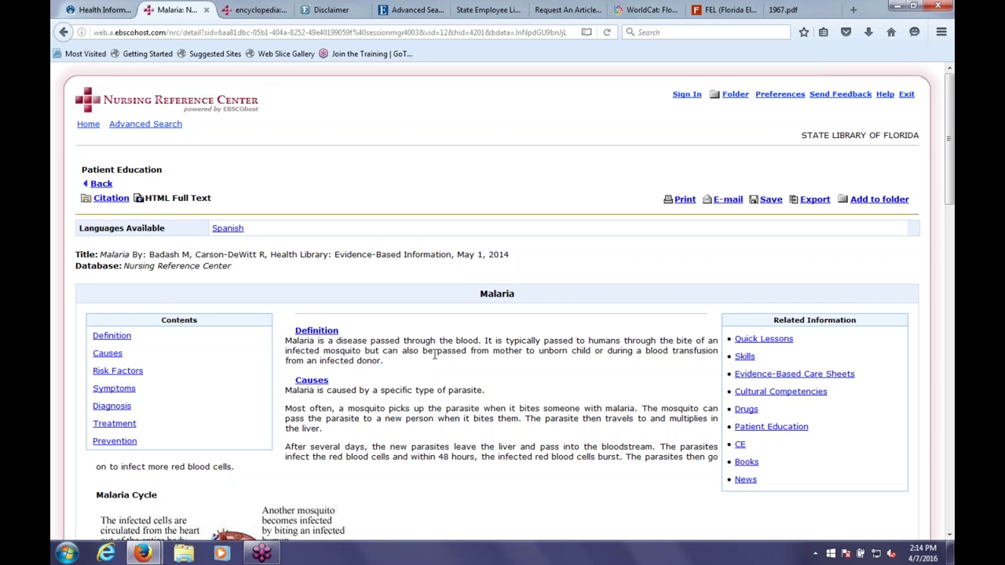
pyautogui.scroll(-5, 435, 353)
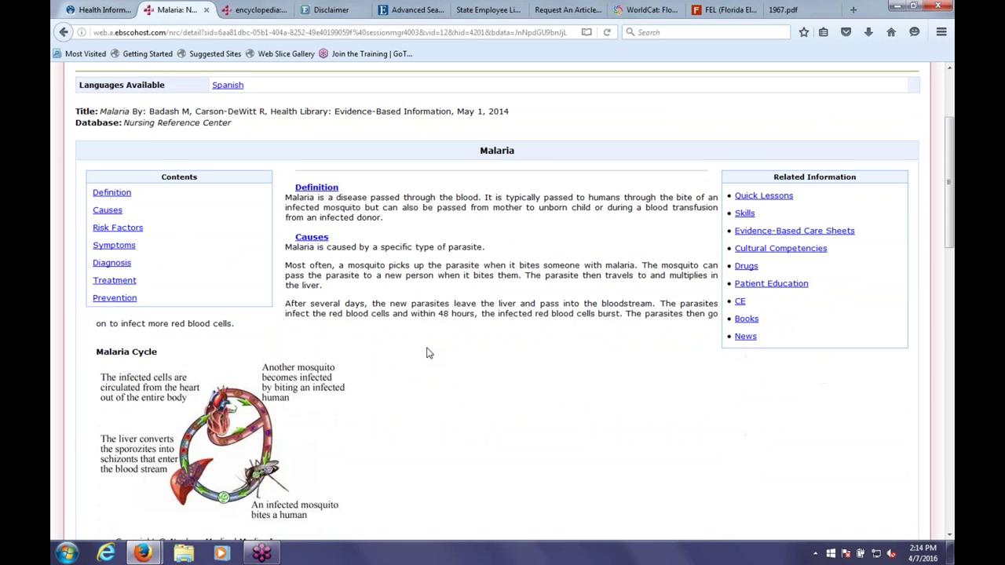
pyautogui.scroll(-1, 424, 353)
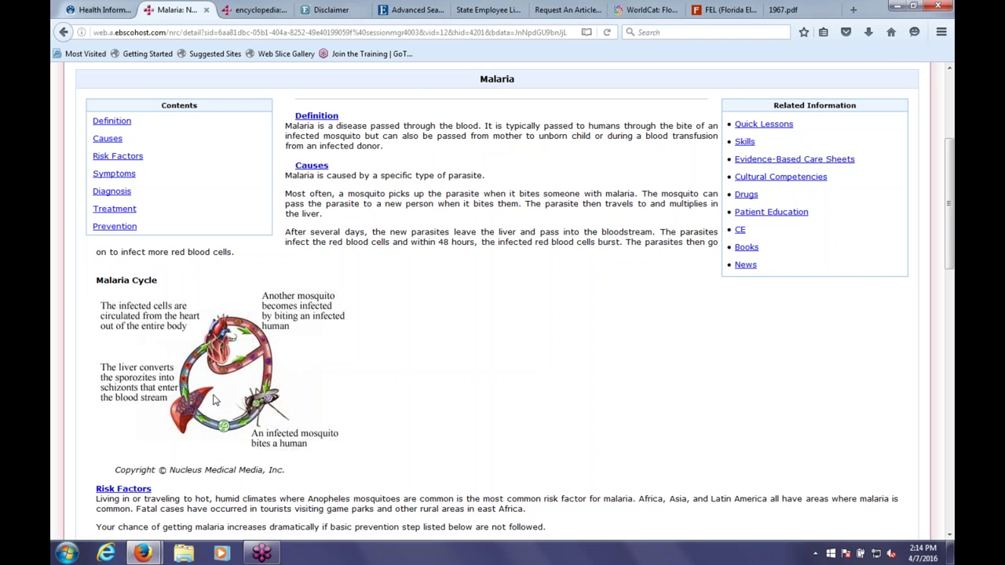
pyautogui.scroll(5, 216, 401)
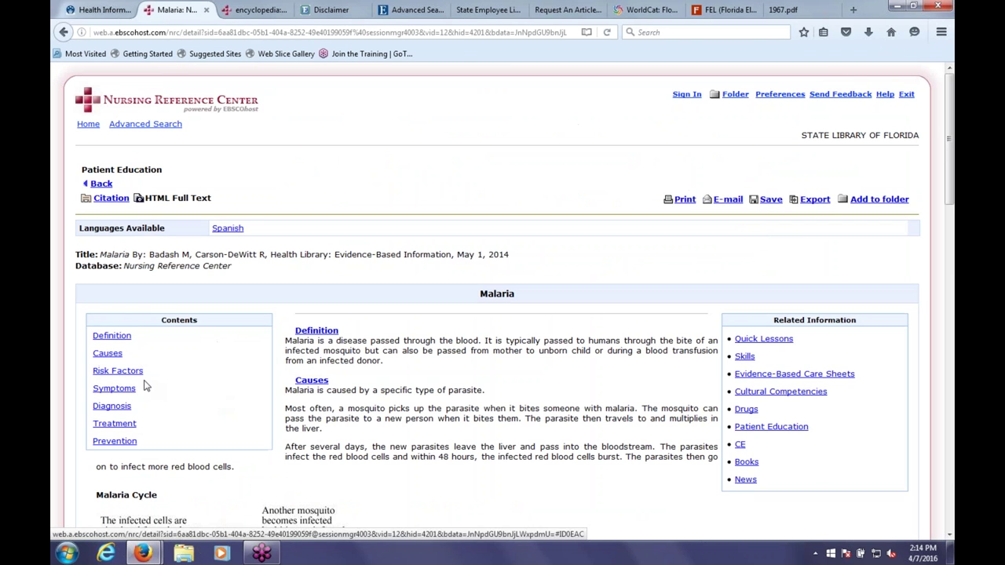
# Switch the Malaria article to its Spanish version and open its print options with the Notes box ready for entry.
pyautogui.click(228, 229)
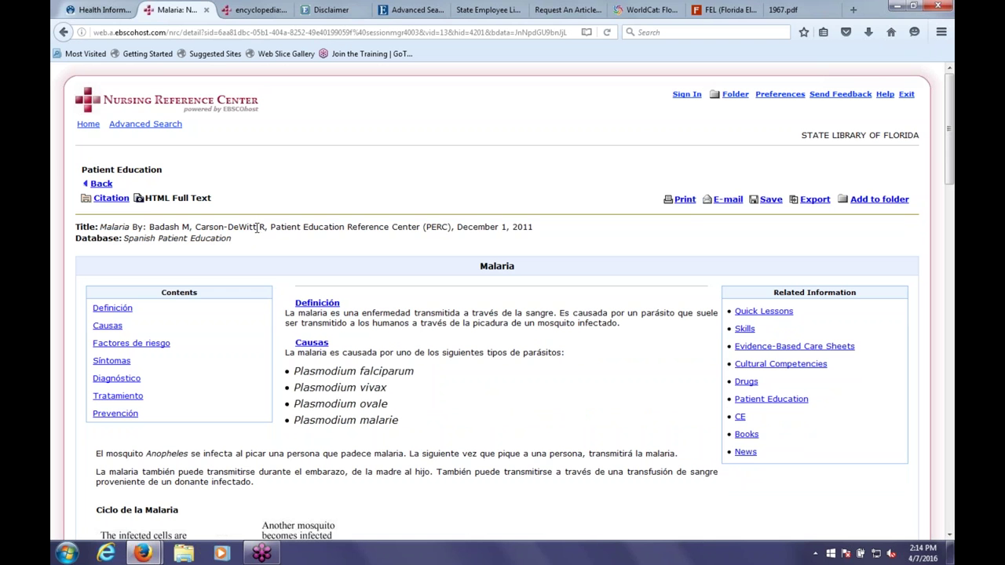
pyautogui.click(684, 201)
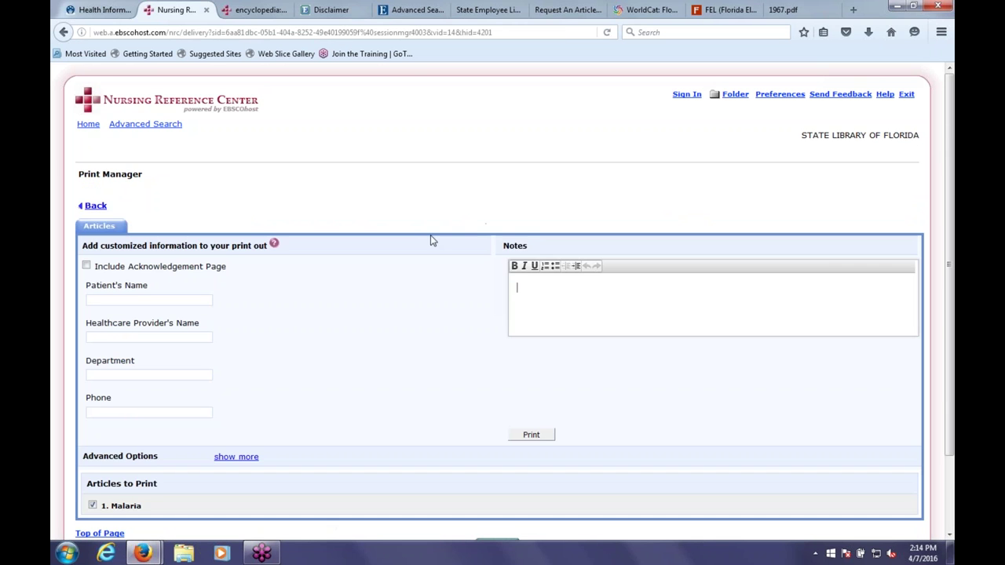
pyautogui.click(621, 317)
# From the Nursing Reference Center home page, browse the Continuing Education topics for "west nile" and open the West Nile Virus Infection module.
pyautogui.click(93, 128)
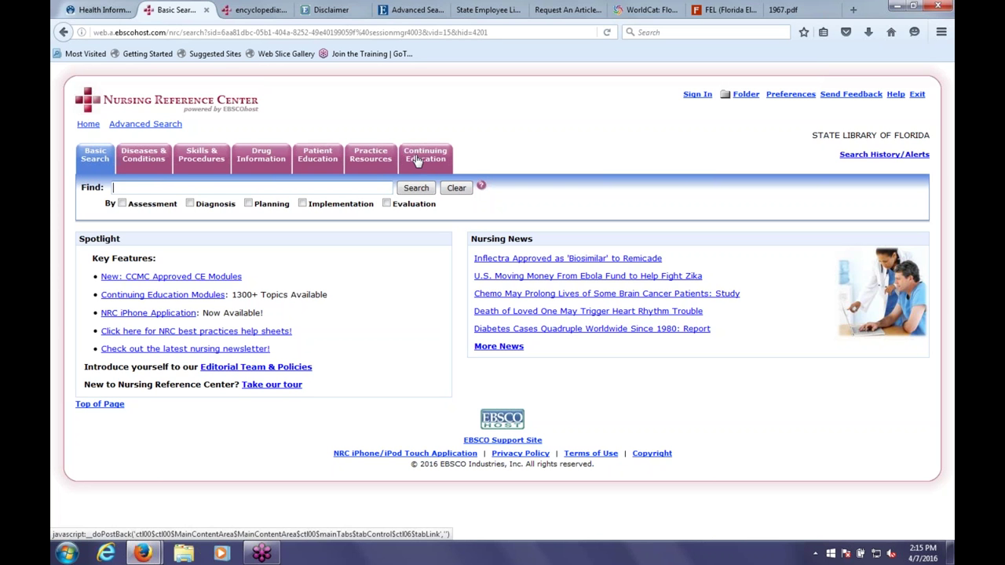
pyautogui.click(418, 160)
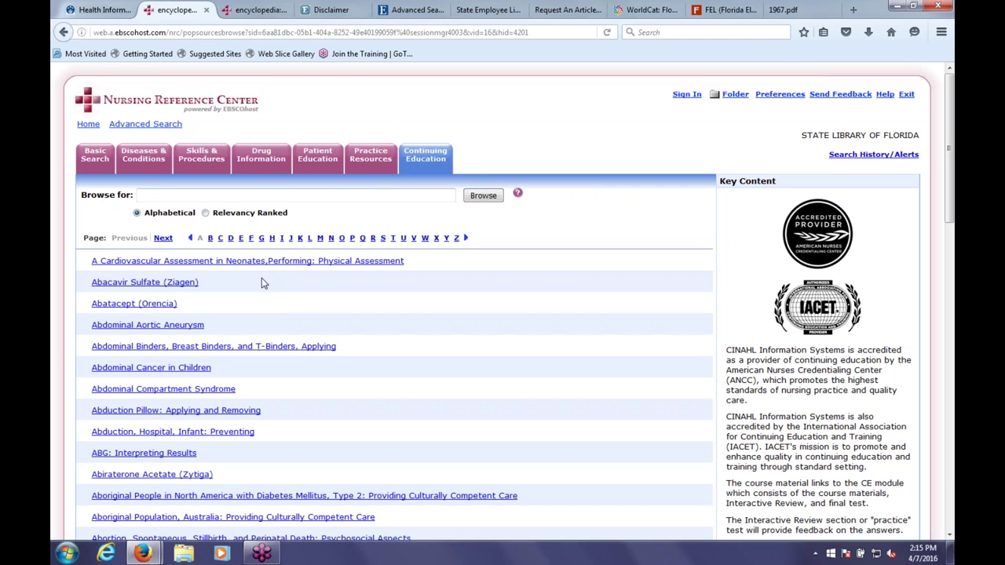
pyautogui.click(265, 194)
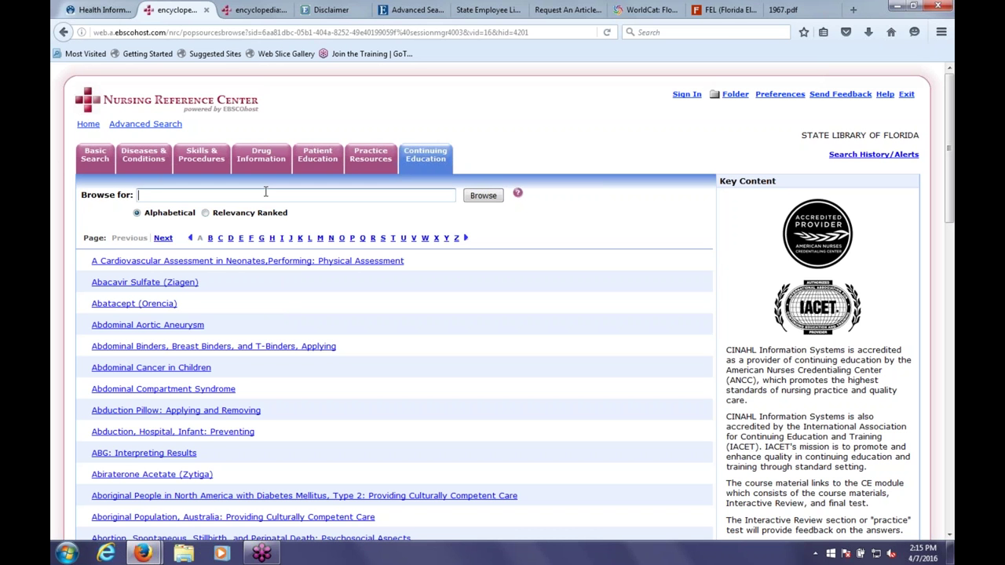
pyautogui.write('west nile')
pyautogui.press('Return')
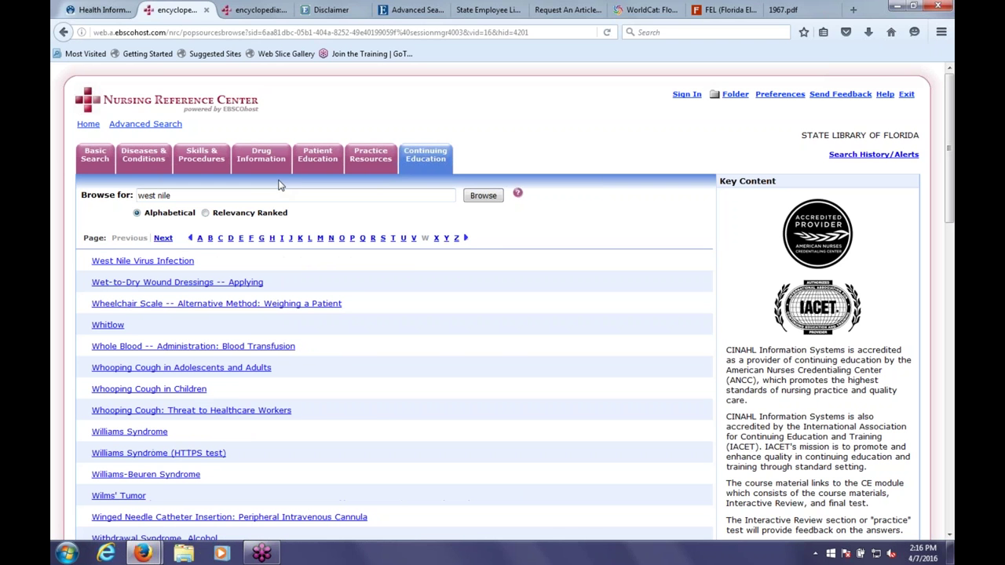
pyautogui.click(143, 265)
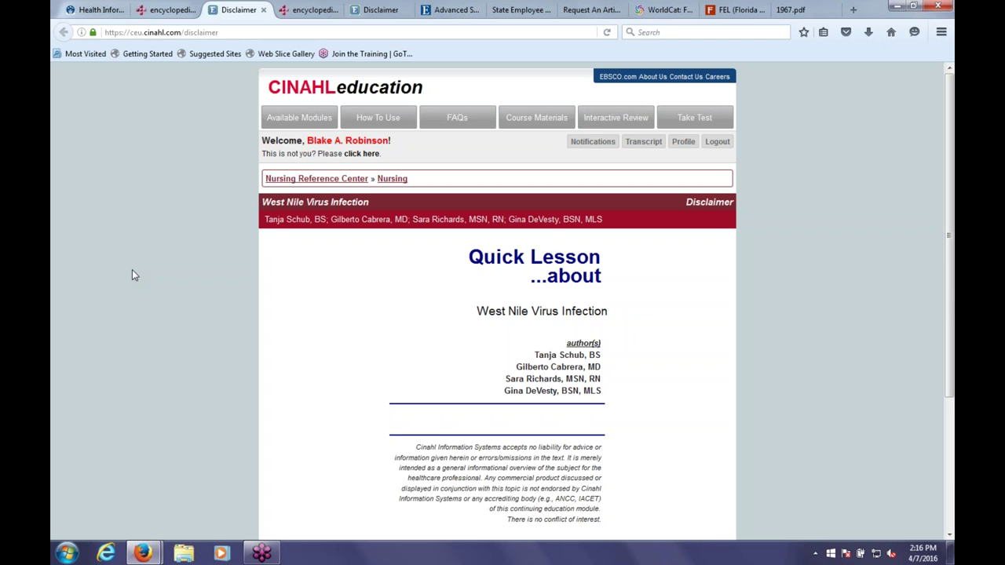
# View the list of available CINAHL education modules, return to the West Nile Virus Infection disclaimer and accept it.
pyautogui.click(309, 115)
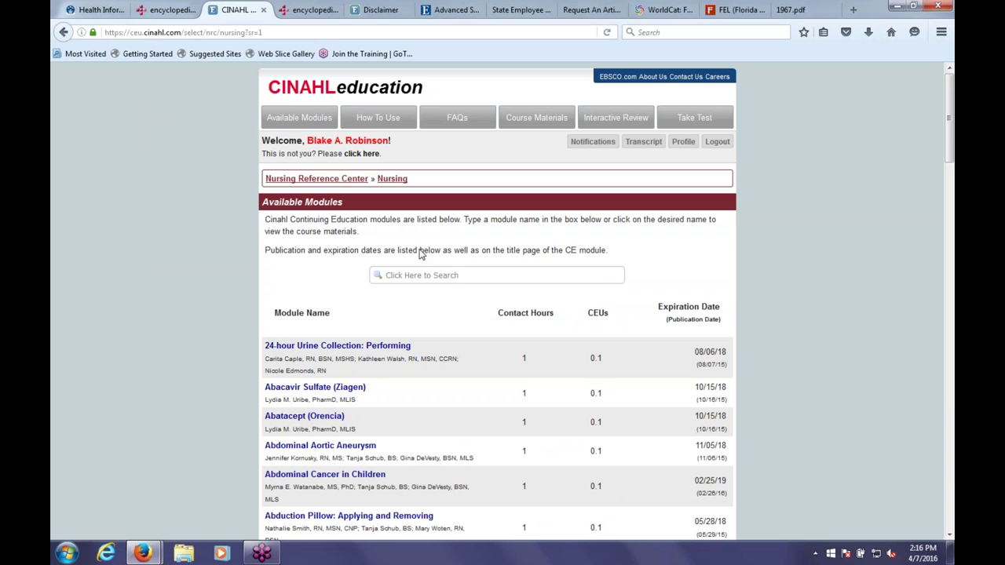
pyautogui.click(64, 32)
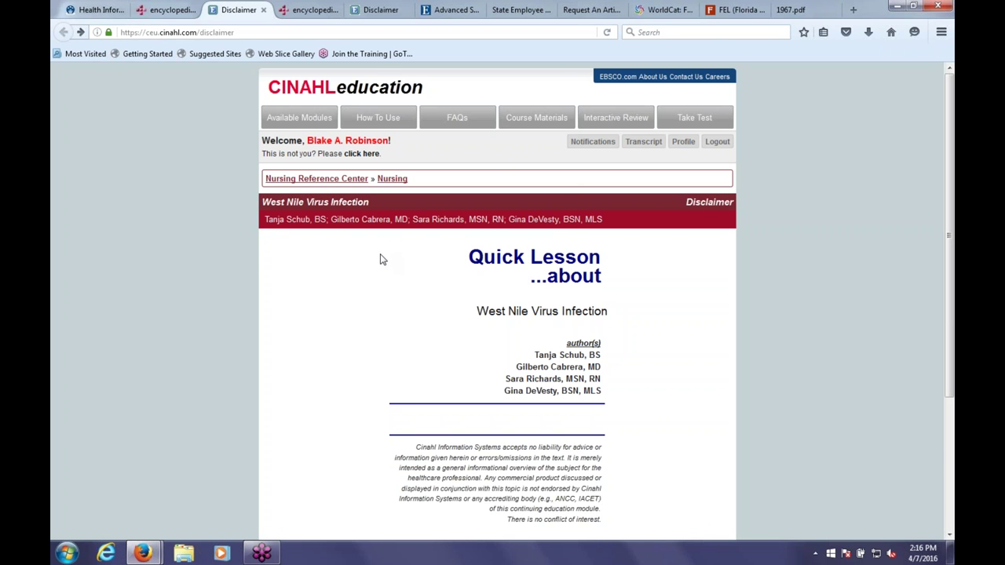
pyautogui.scroll(-2, 380, 260)
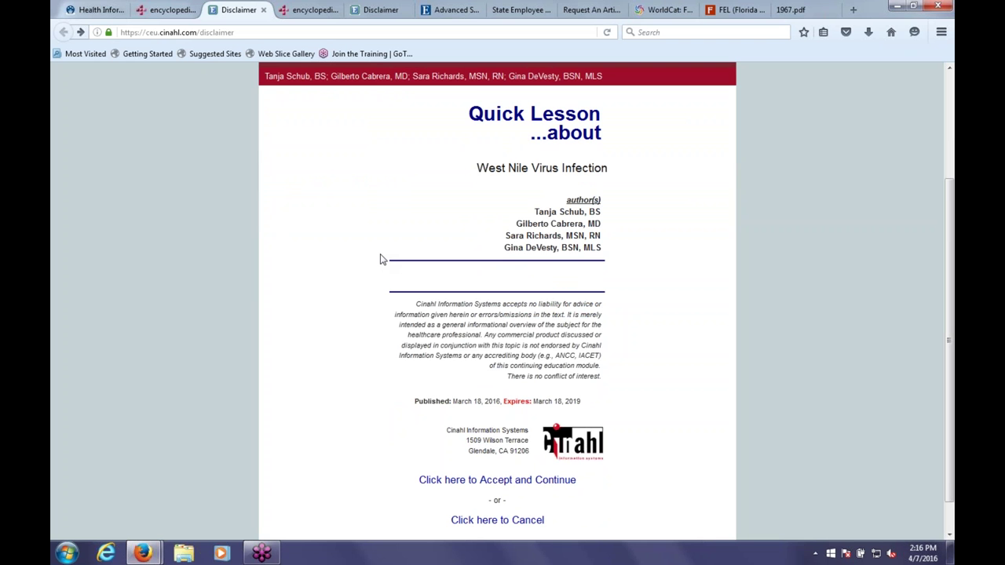
pyautogui.scroll(-1, 380, 260)
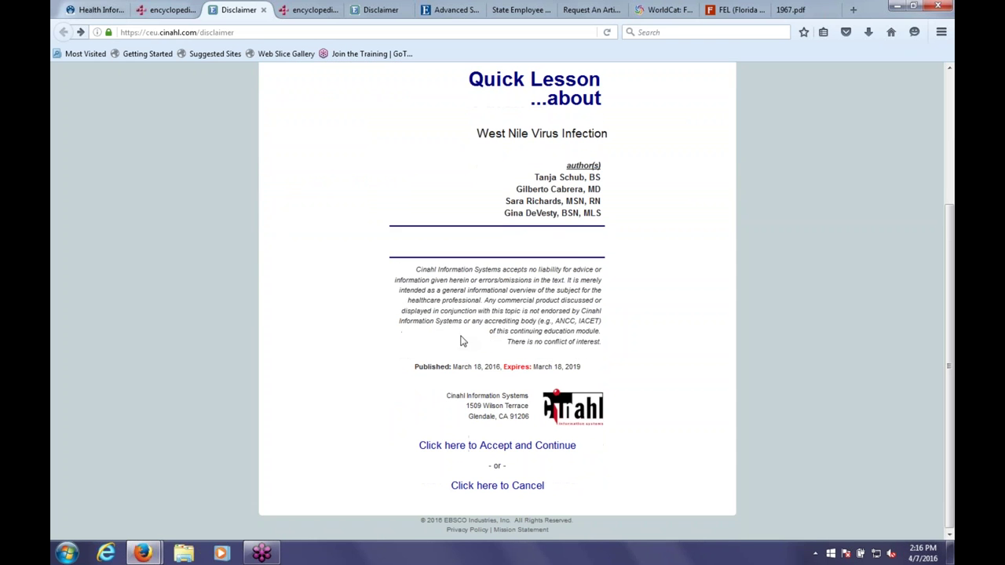
pyautogui.click(516, 446)
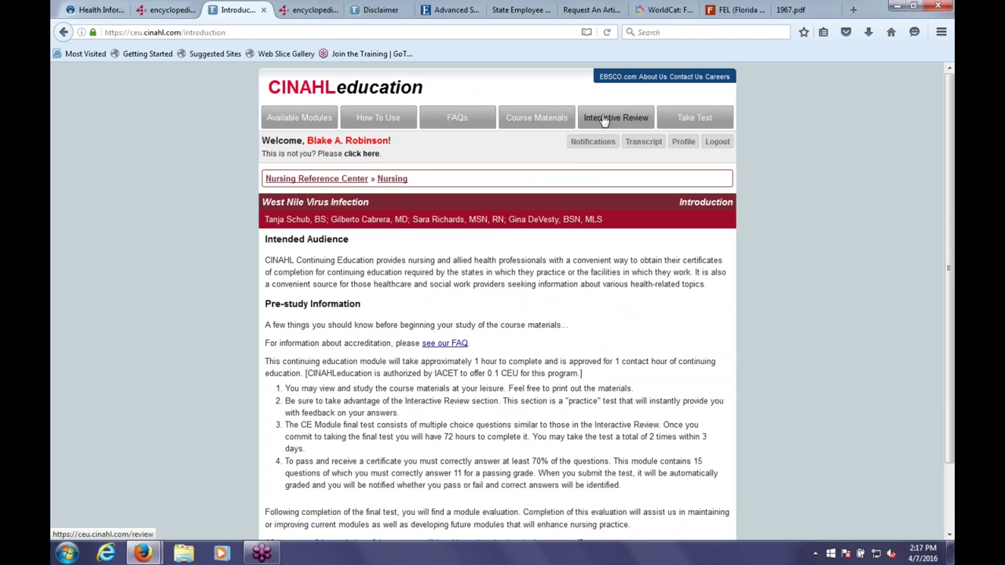
# Continue from the module introduction to the course materials and examine the goal, objectives, abstract and description/etiology sections.
pyautogui.scroll(-3, 549, 237)
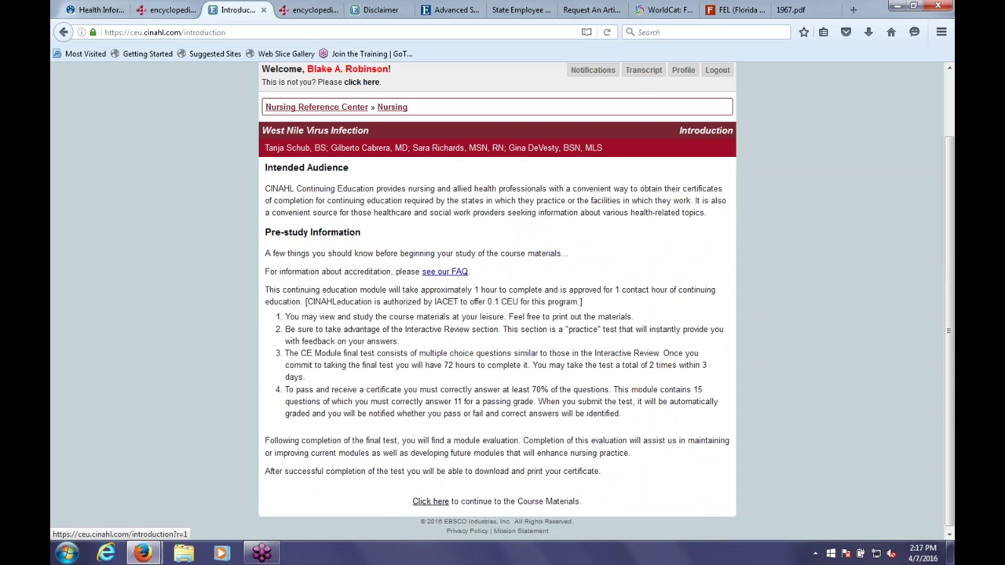
pyautogui.click(436, 504)
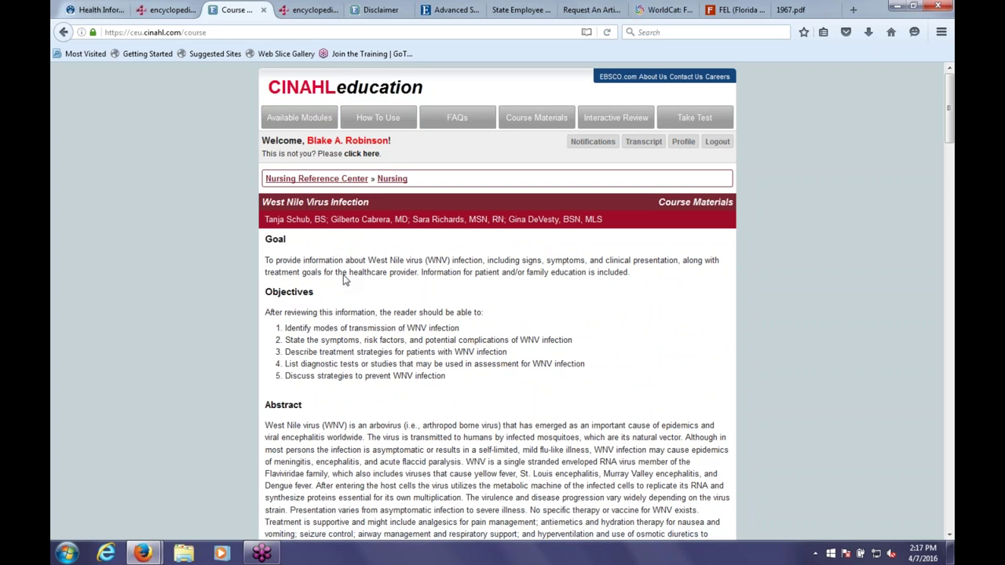
pyautogui.scroll(-1, 343, 280)
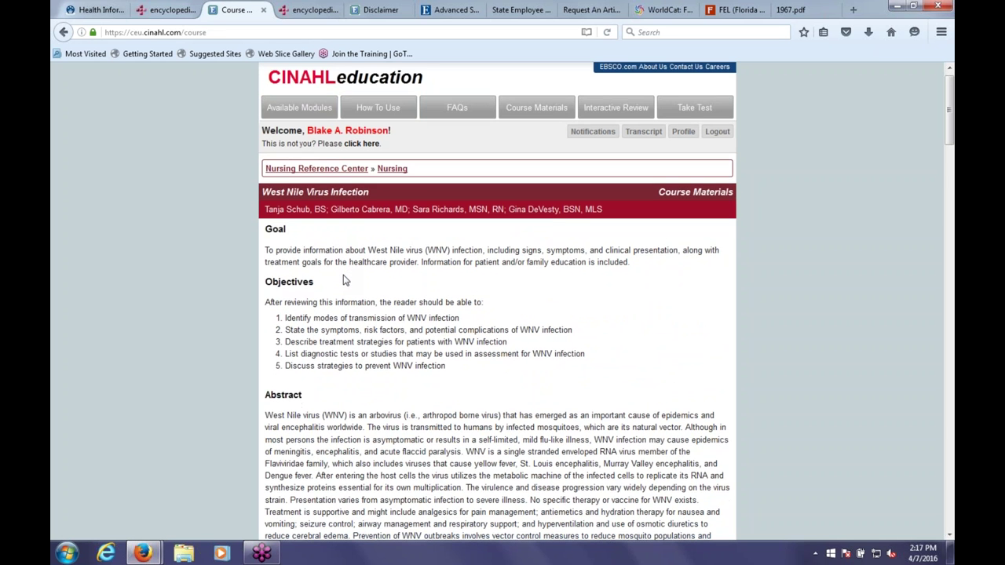
pyautogui.scroll(-2, 343, 280)
pyautogui.scroll(2, 334, 259)
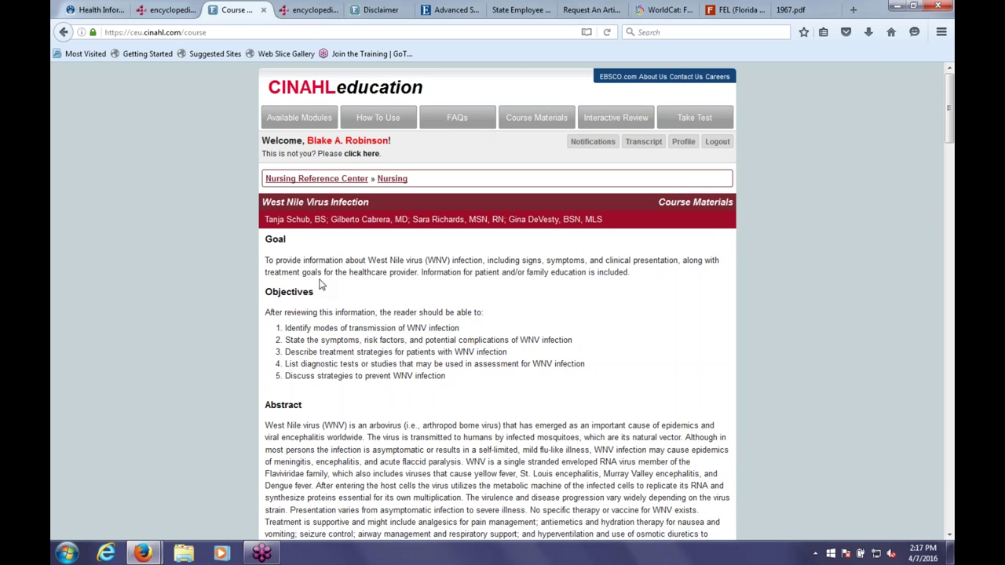
pyautogui.scroll(-3, 323, 285)
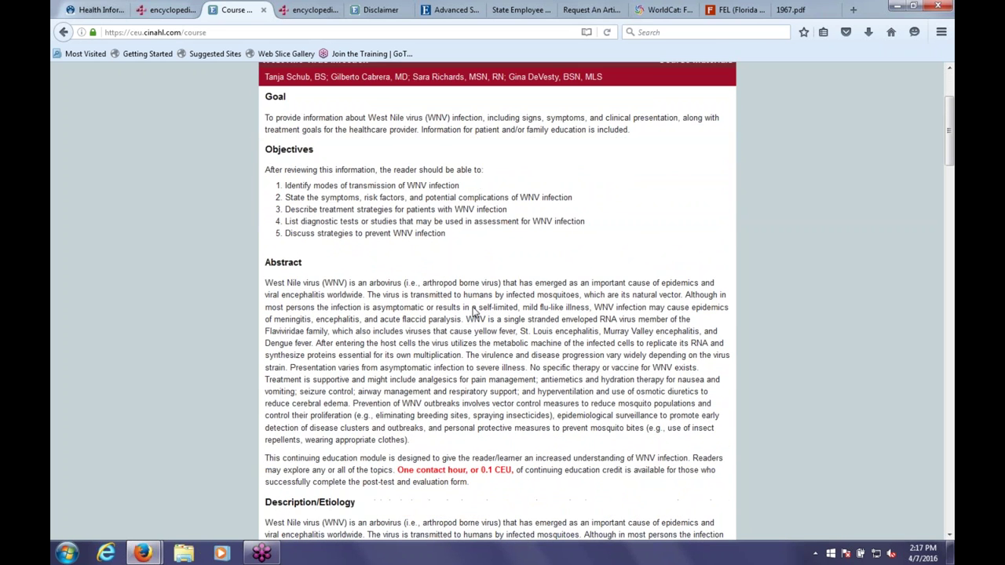
pyautogui.scroll(-2, 419, 308)
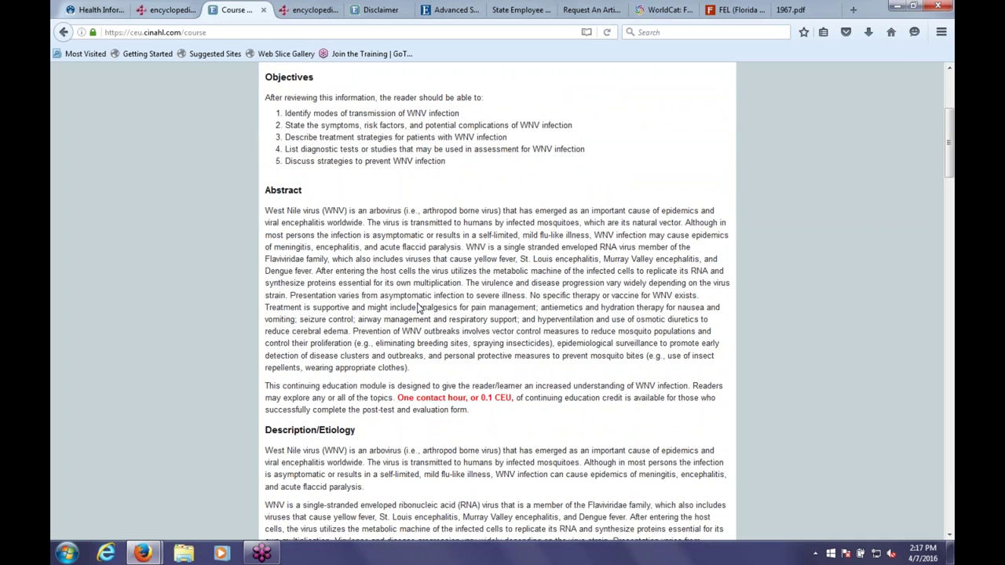
pyautogui.scroll(-2, 419, 308)
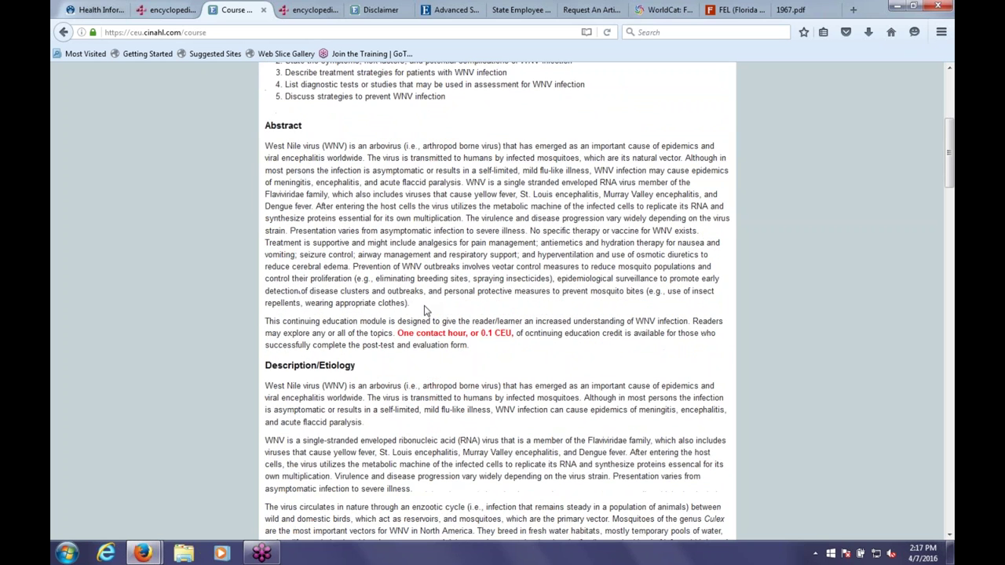
pyautogui.scroll(-7, 424, 310)
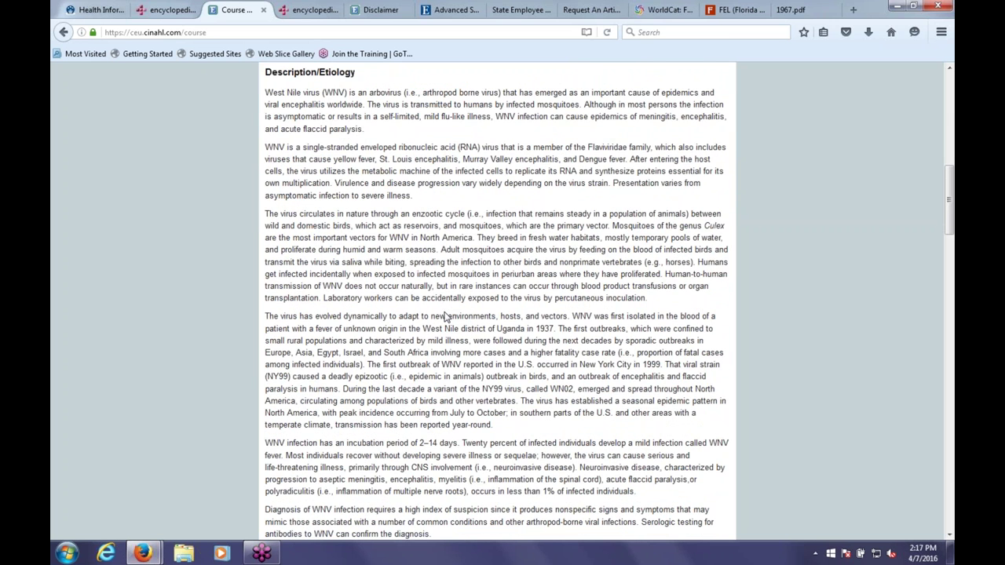
pyautogui.scroll(15, 445, 316)
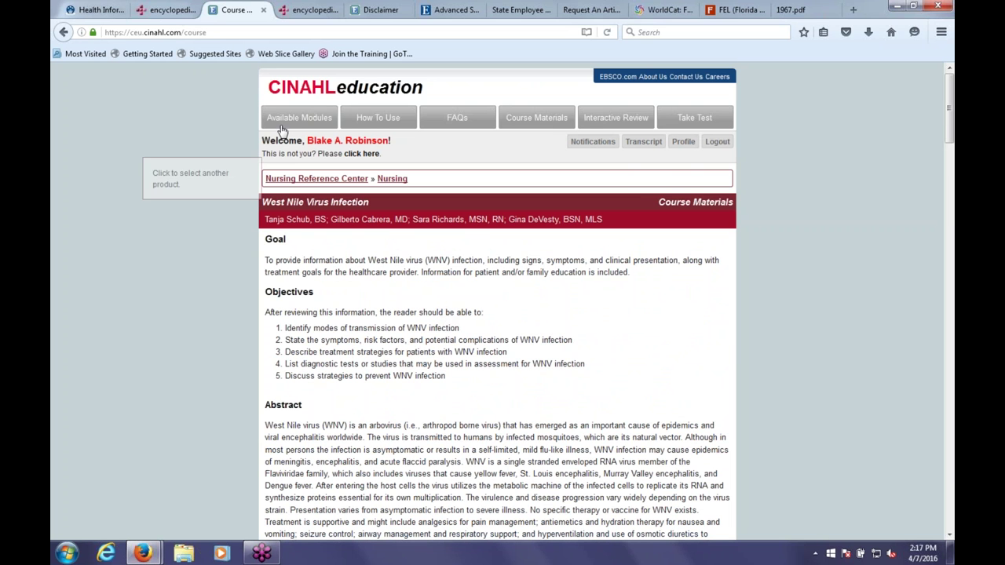
# View the West Nile module's interactive review questions and the final test's readiness page.
pyautogui.click(602, 120)
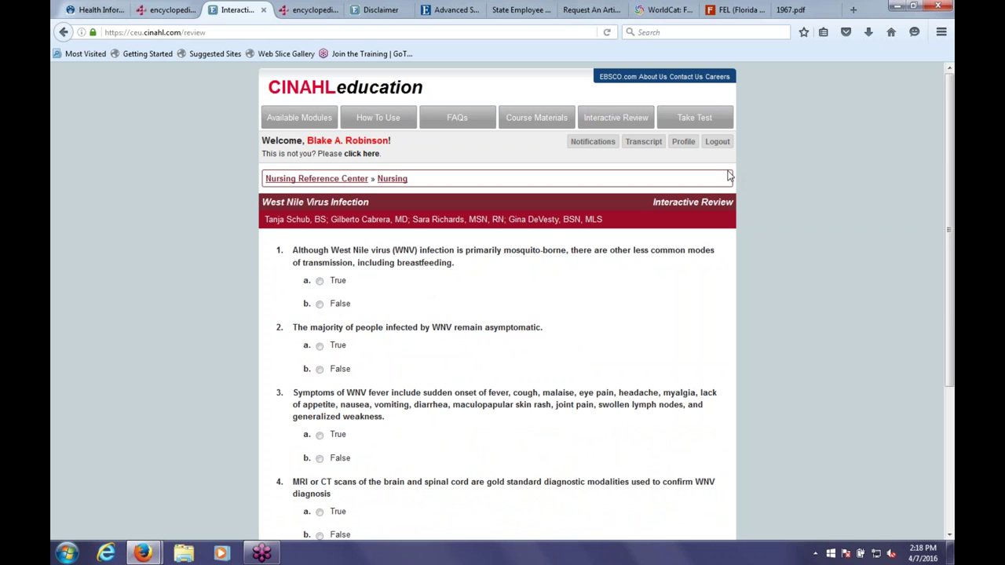
pyautogui.click(695, 118)
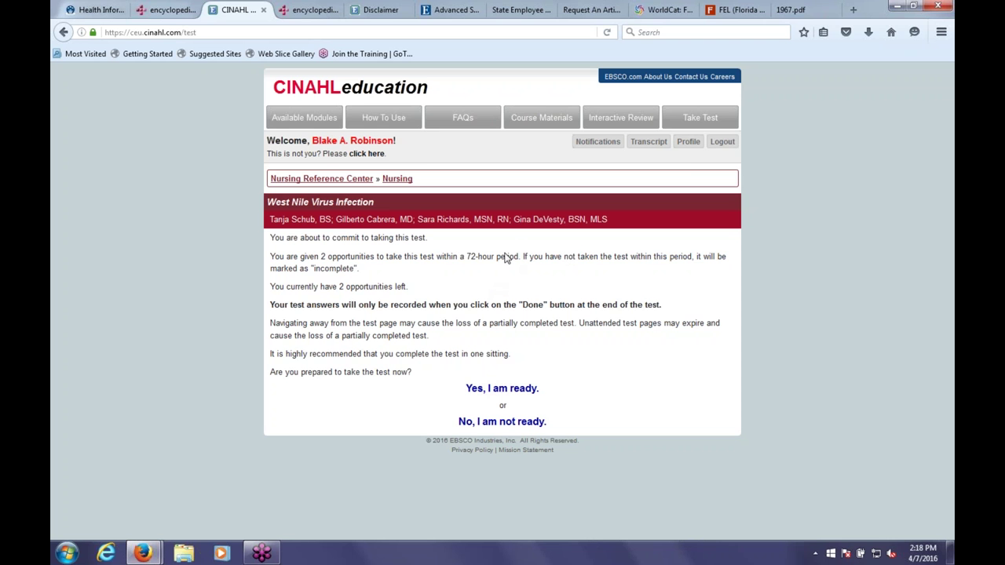
# Open the account profile, examine its personal, professional and data preference fields, and select the empty License field.
pyautogui.click(689, 145)
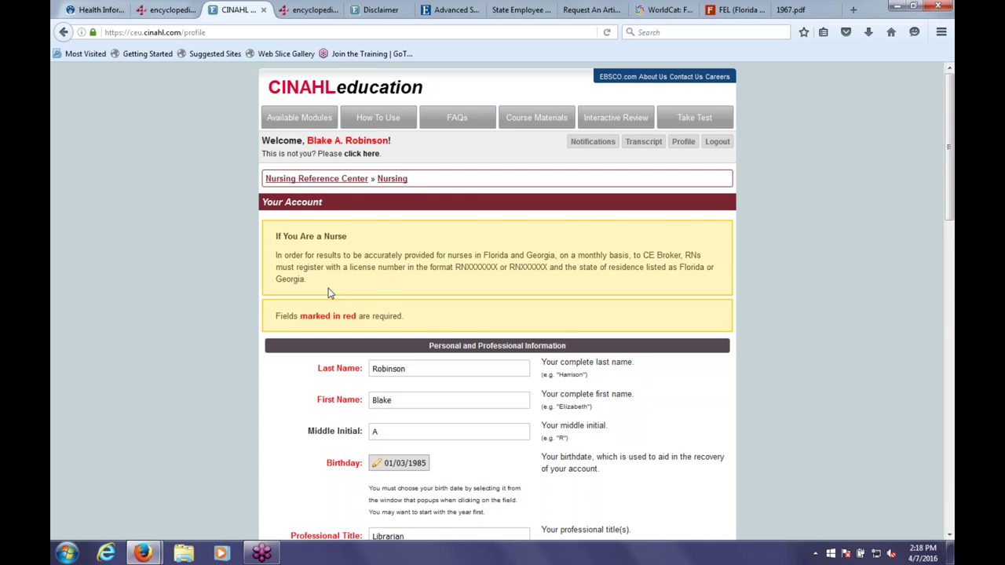
pyautogui.scroll(-5, 371, 294)
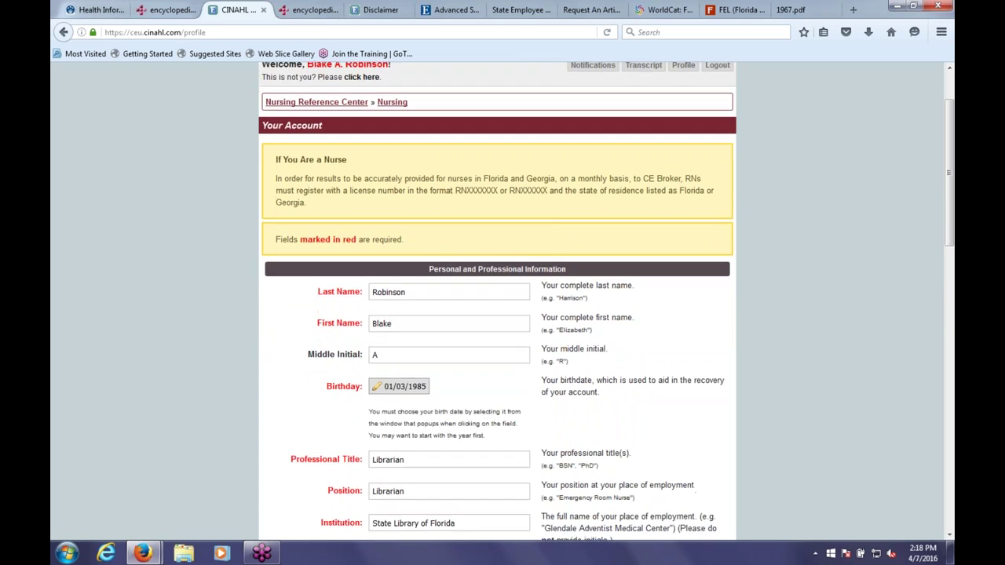
pyautogui.scroll(-2, 380, 287)
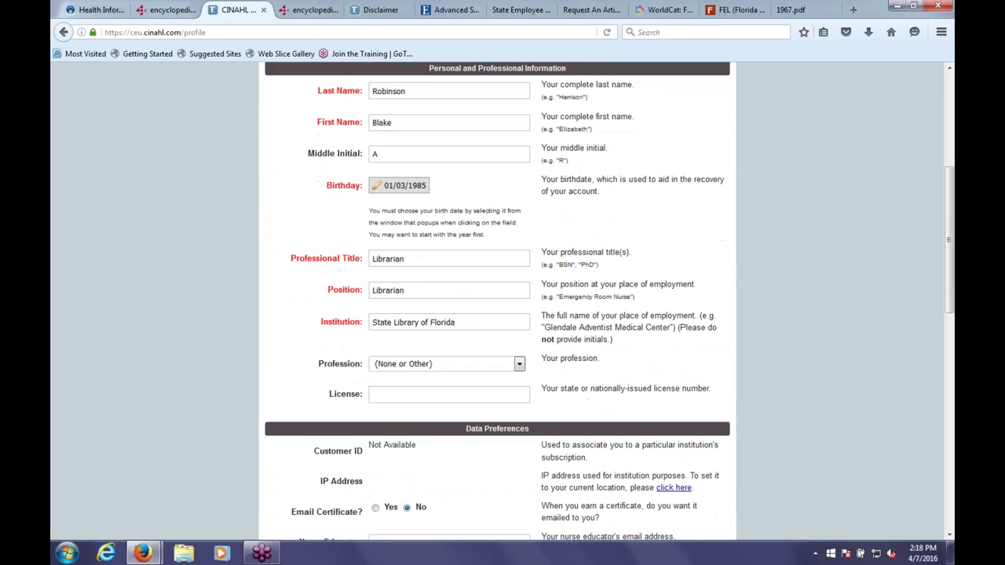
pyautogui.scroll(-4, 392, 283)
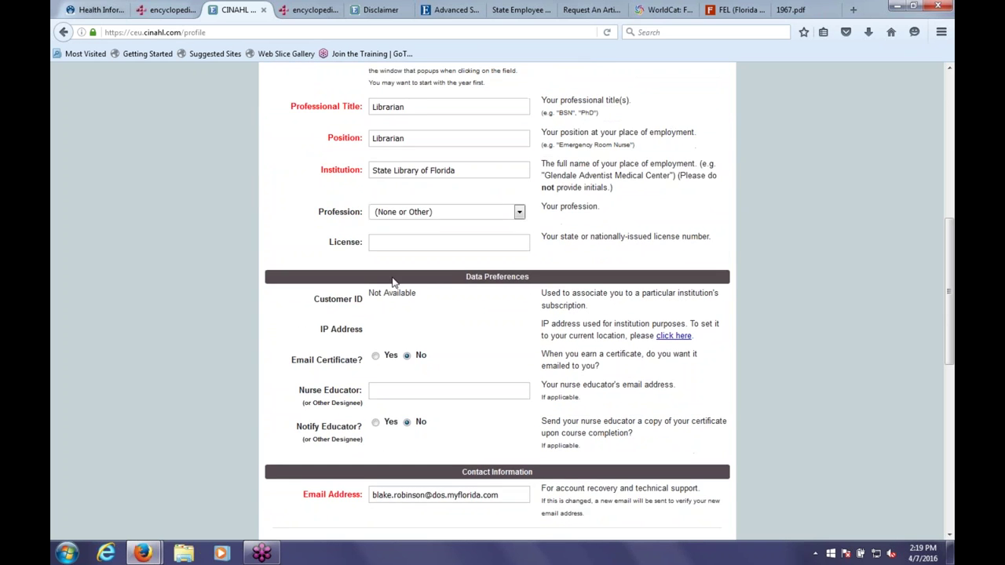
pyautogui.scroll(4, 397, 409)
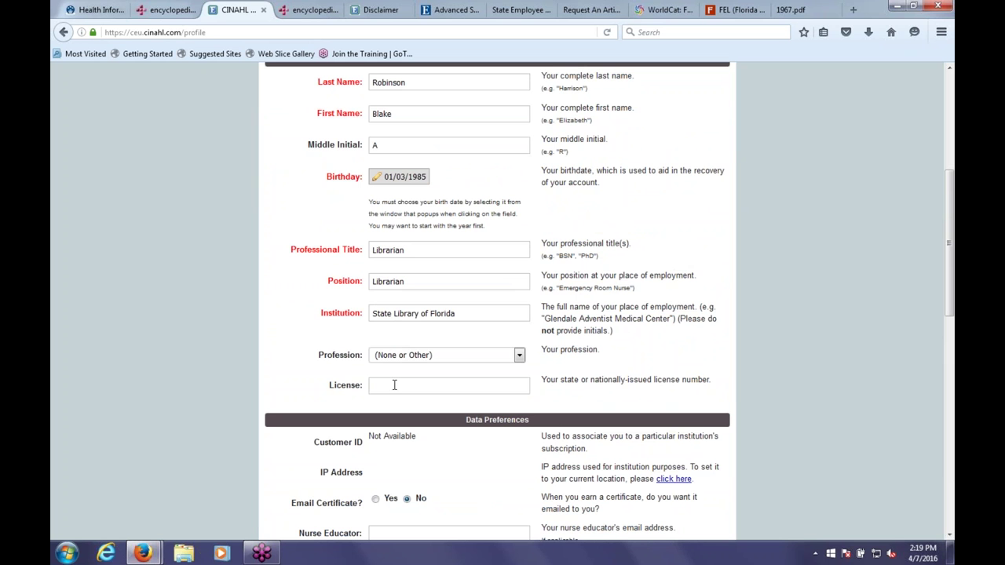
pyautogui.click(394, 385)
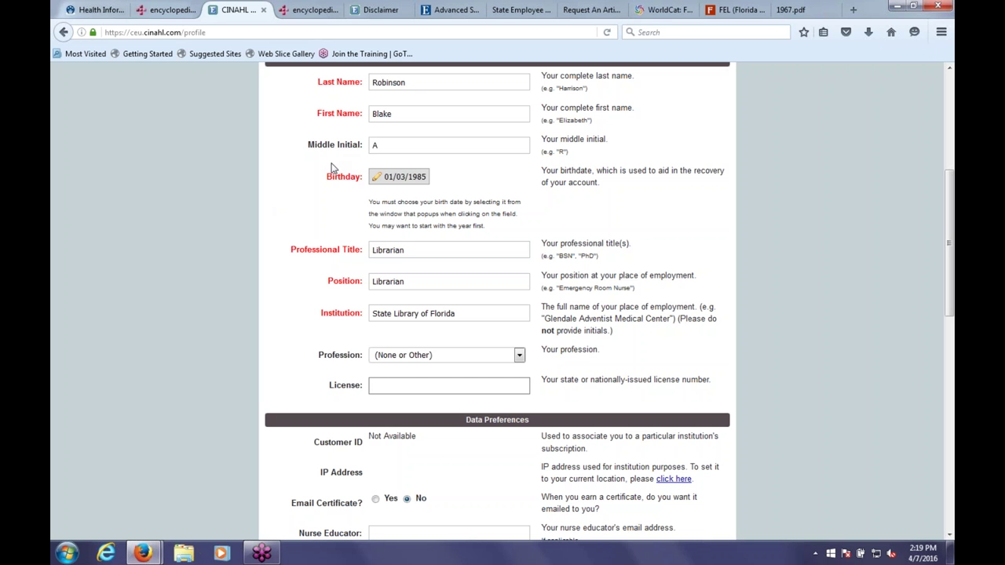
# Return to the State Library of Florida's Health Information Portal page by way of the Nursing Reference Center topic list.
pyautogui.click(165, 9)
pyautogui.rightClick(64, 31)
pyautogui.click(94, 10)
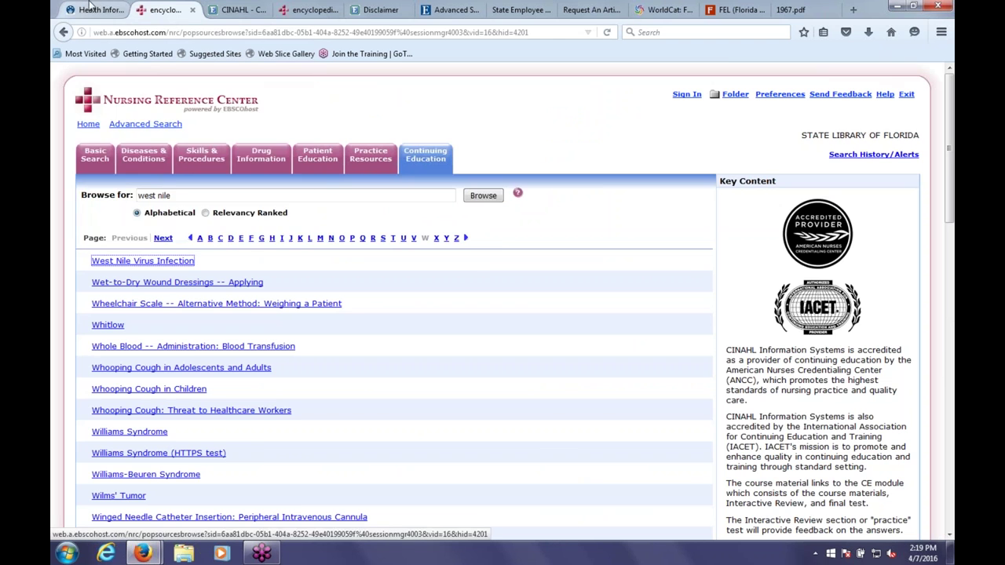
pyautogui.click(94, 9)
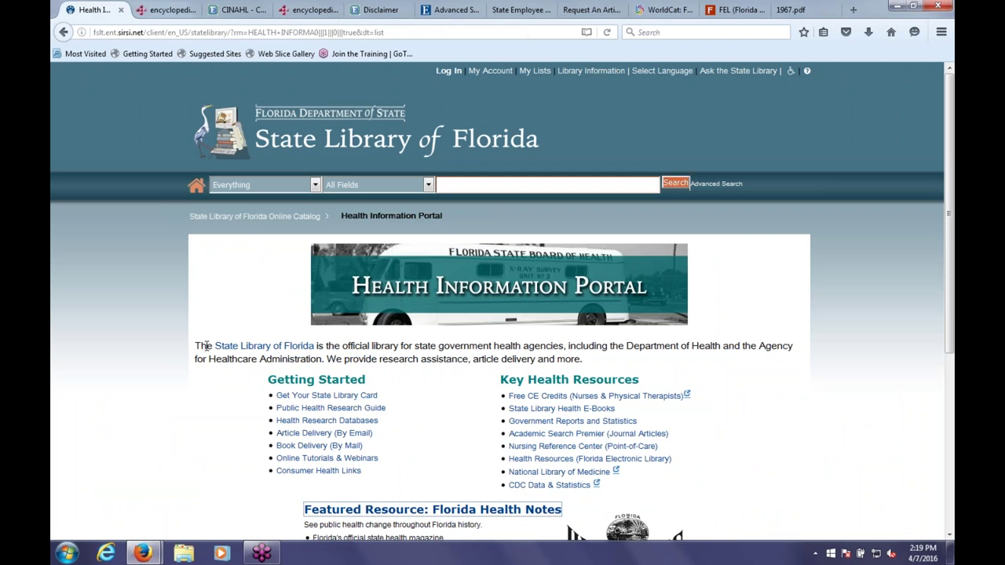
# Open Academic Search Premier from the health research databases list and search it for "West Nile" AND florida.
pyautogui.click(318, 421)
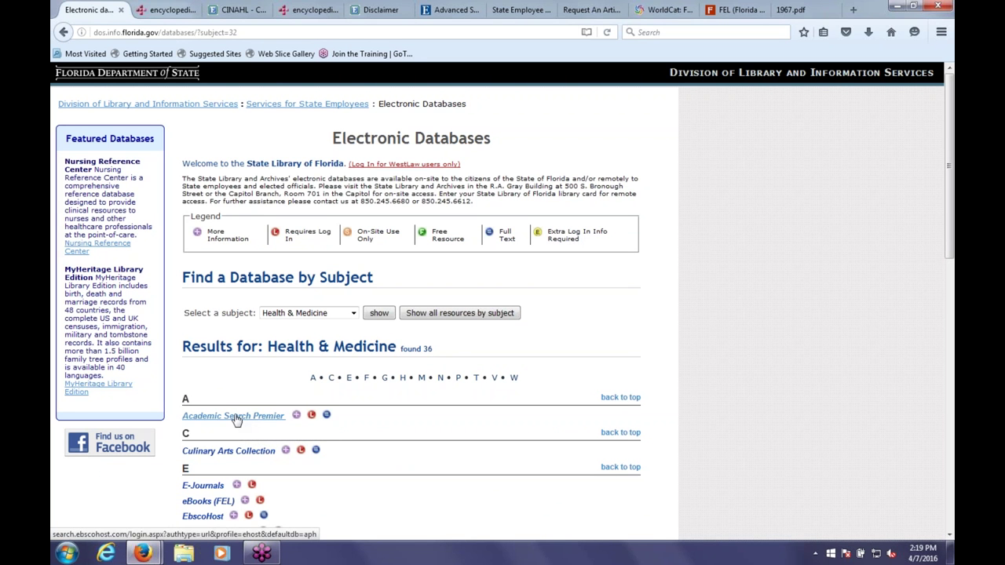
pyautogui.click(236, 421)
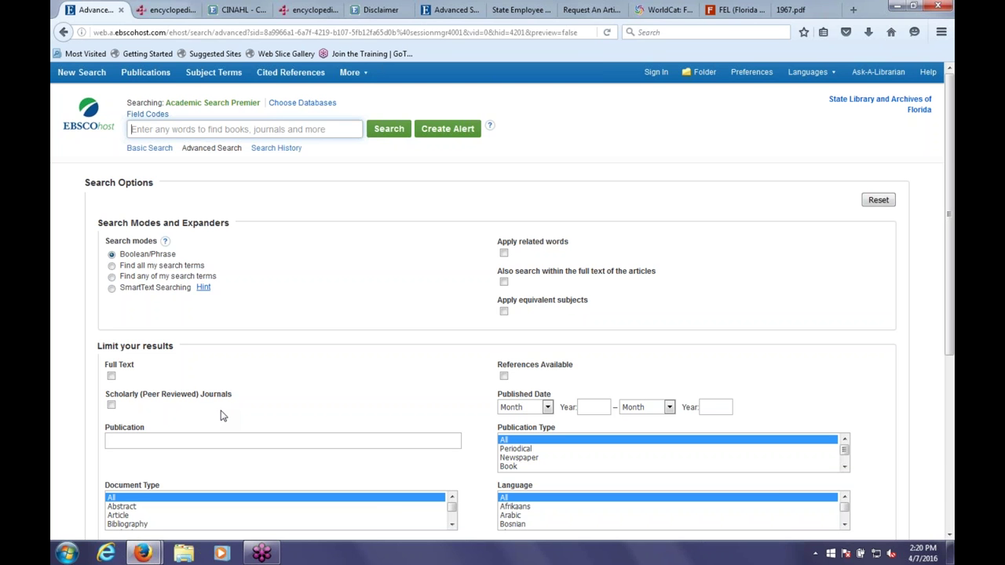
pyautogui.write('"West Nile')
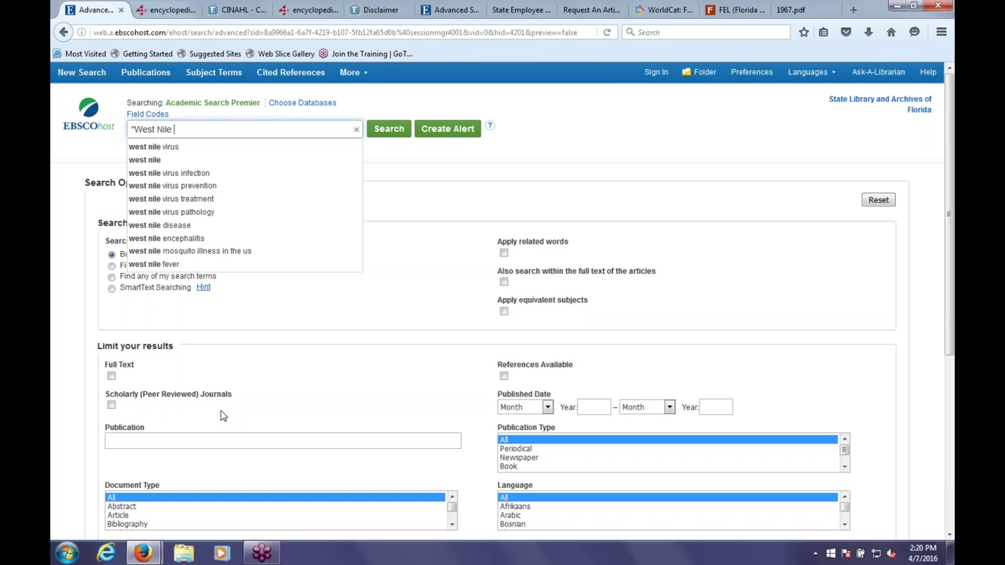
pyautogui.press('BackSpace')
pyautogui.write('" AND ')
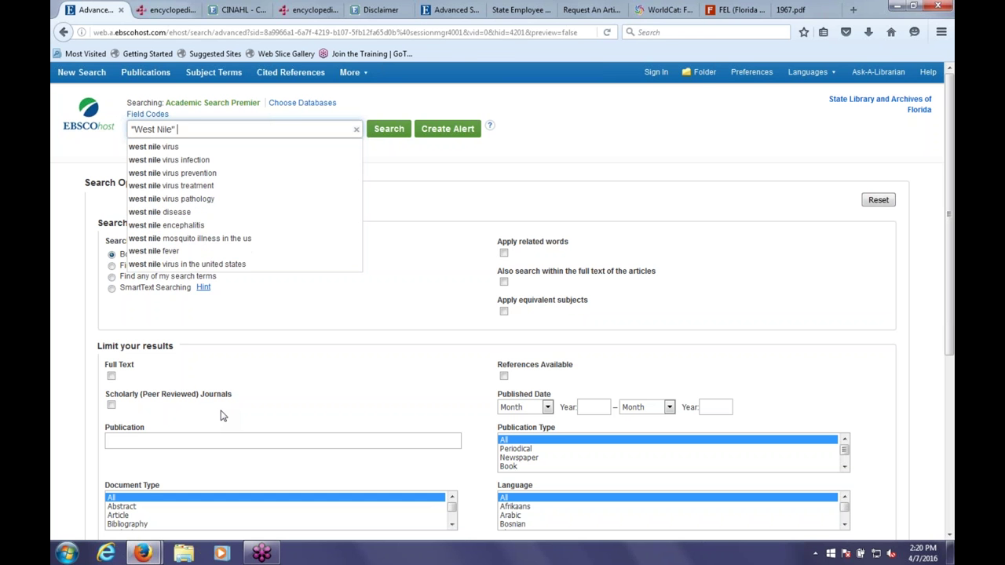
pyautogui.write('florida')
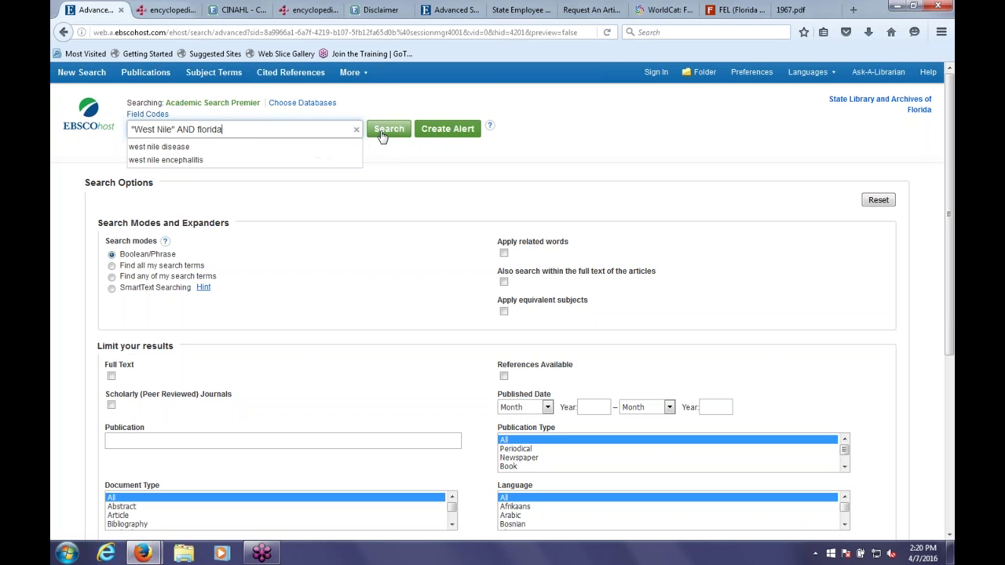
pyautogui.click(173, 129)
pyautogui.write('"')
pyautogui.click(387, 132)
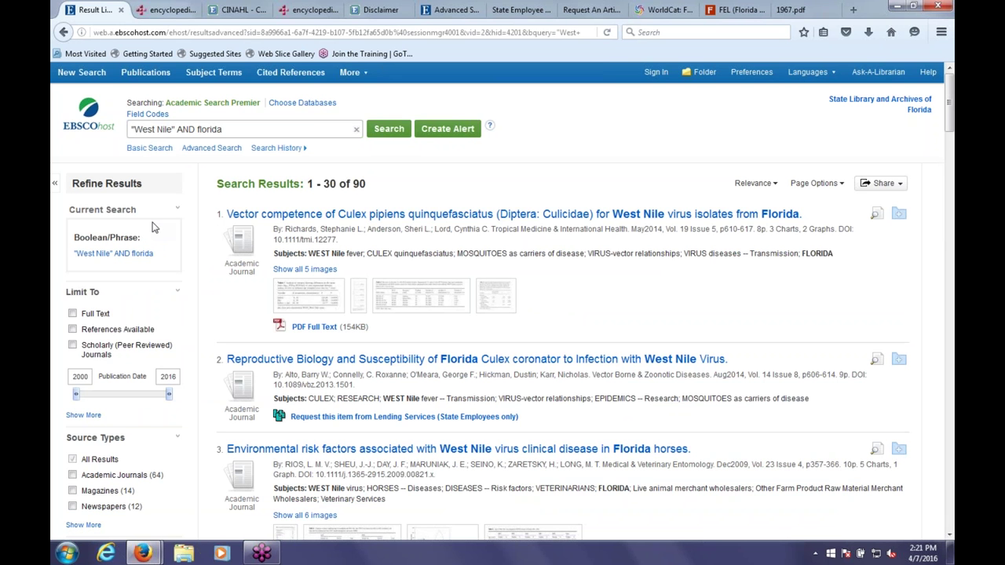
# Change the query's Boolean operator to OR and rerun the search as "West Nile" OR florida.
pyautogui.doubleClick(185, 130)
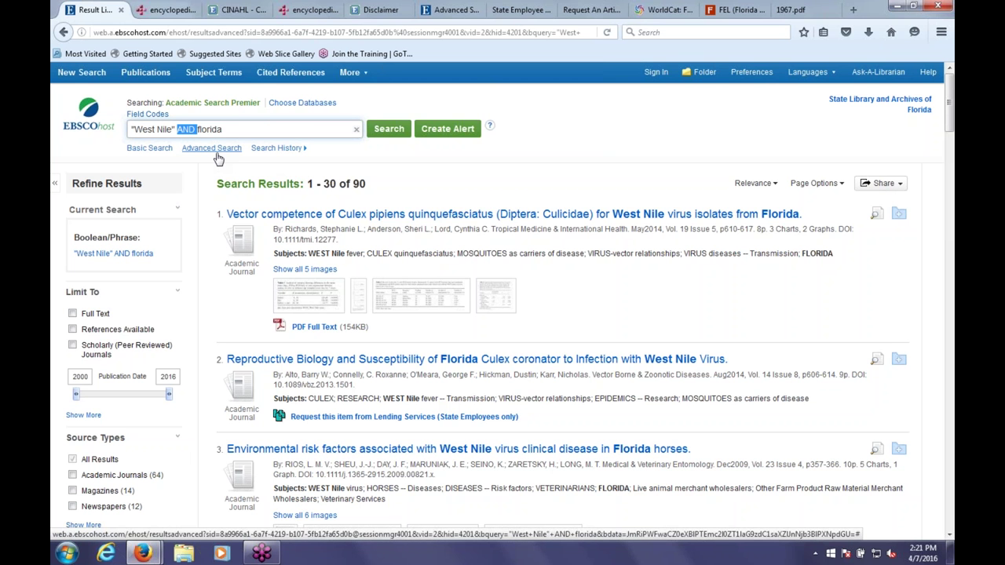
pyautogui.write('OR')
pyautogui.click(218, 154)
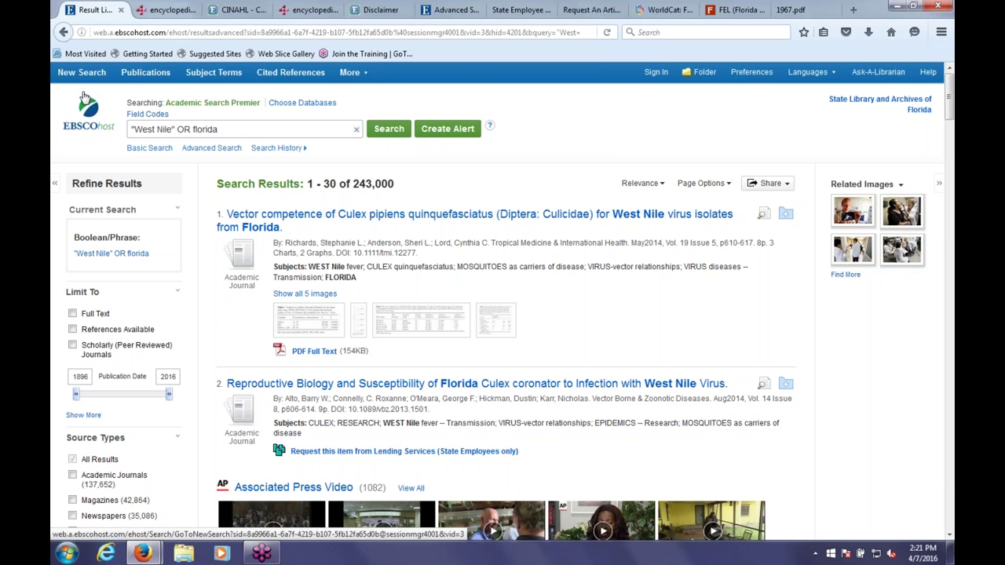
# Replace the operator with NOT and search for "West Nile" NOT florida.
pyautogui.doubleClick(179, 128)
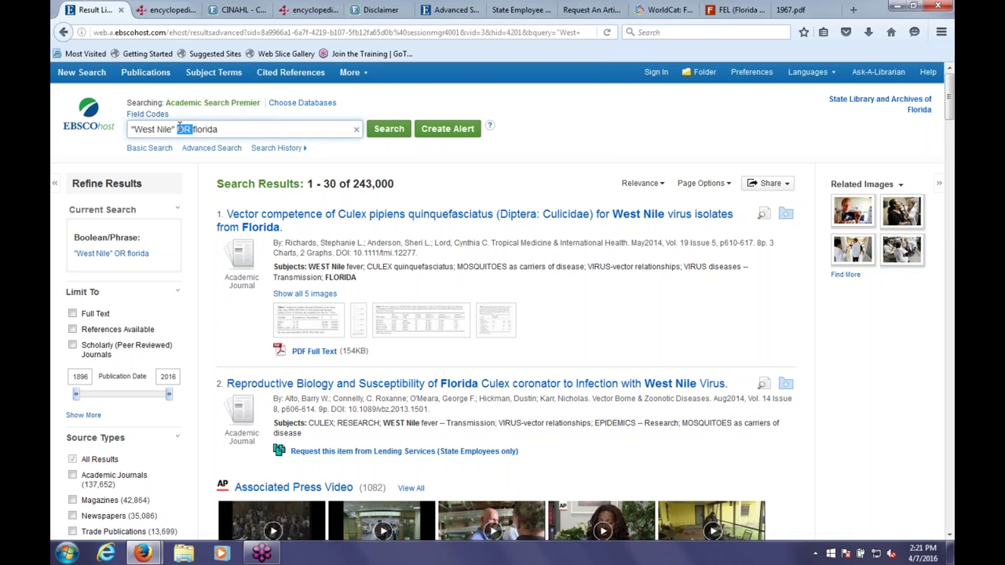
pyautogui.write('NOT')
pyautogui.press('Return')
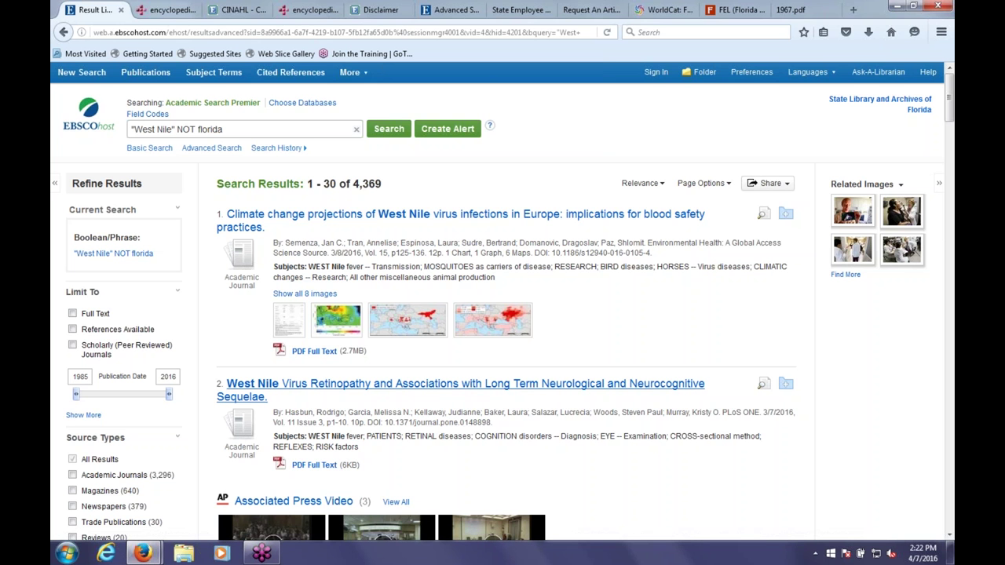
# Open the record of the West Nile Virus Retinopathy article and examine its subject terms, keywords, abstract and author affiliations.
pyautogui.click(271, 387)
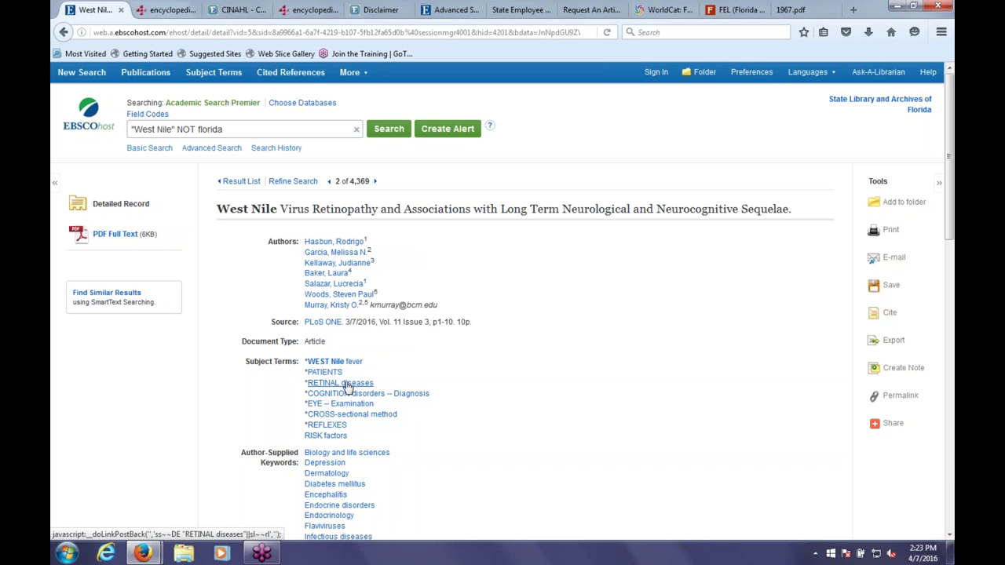
pyautogui.scroll(-3, 345, 385)
pyautogui.scroll(-9, 354, 384)
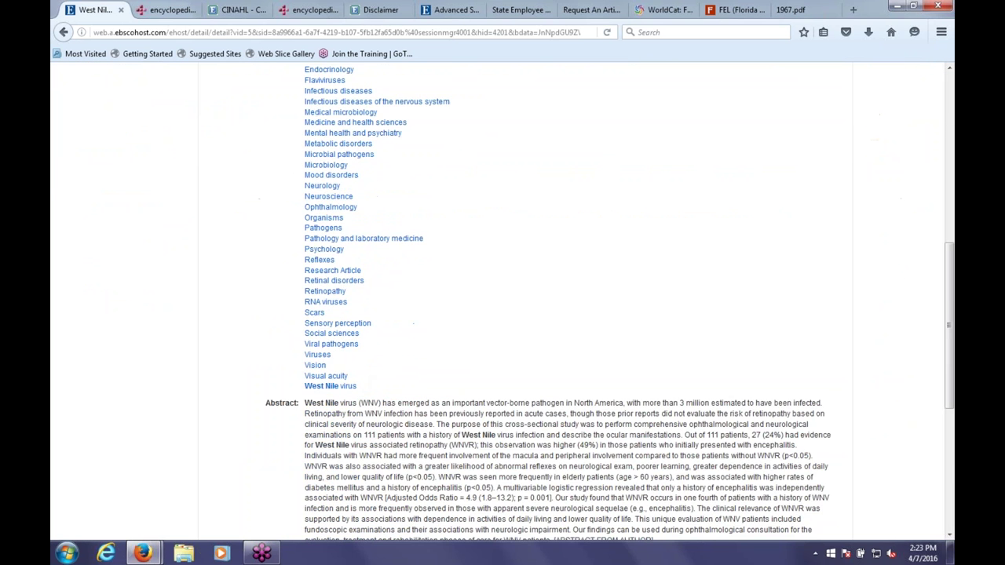
pyautogui.scroll(-2, 354, 385)
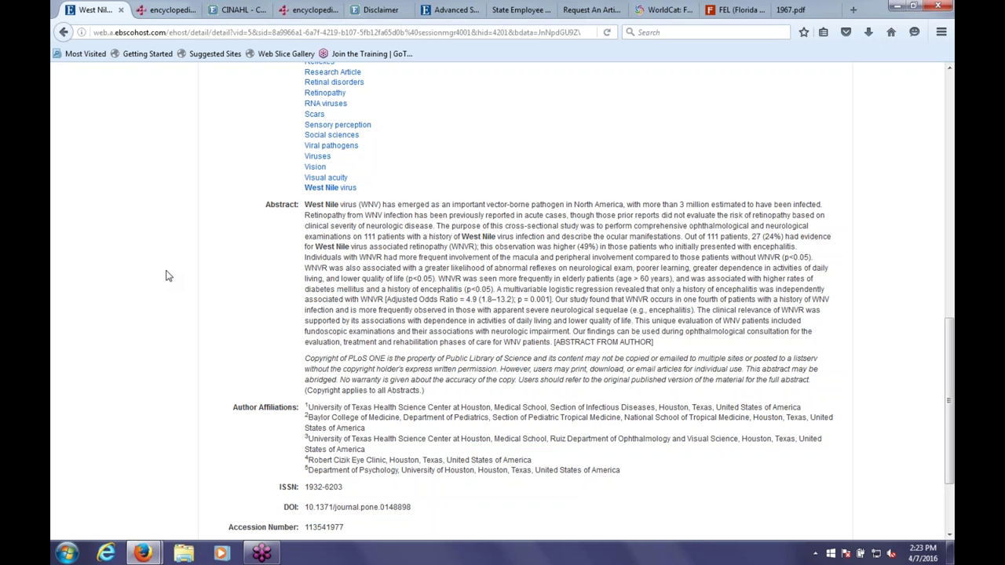
pyautogui.scroll(15, 165, 276)
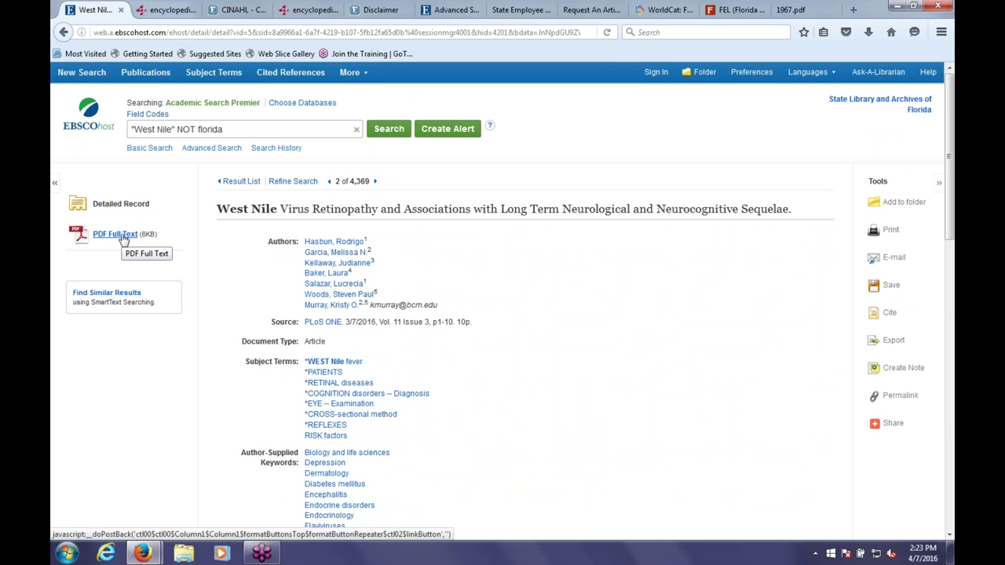
# Open the PDF full text of the West Nile Virus Retinopathy article and look through its pages.
pyautogui.click(123, 238)
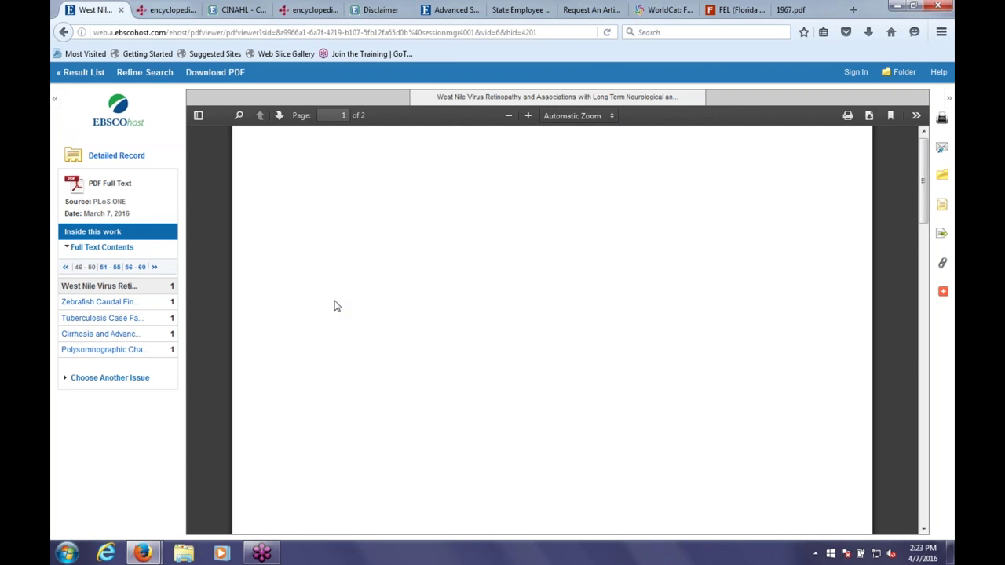
pyautogui.scroll(-2, 343, 306)
pyautogui.scroll(-3, 343, 306)
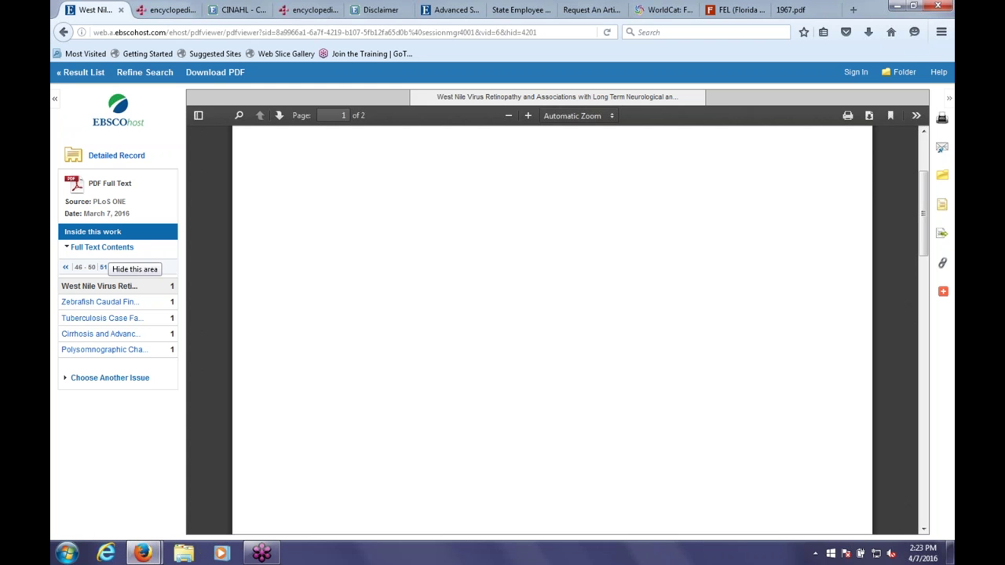
# Open the Tuberculosis Case Fatality article from the same PLoS ONE issue and examine its citation details and abstract.
pyautogui.click(104, 320)
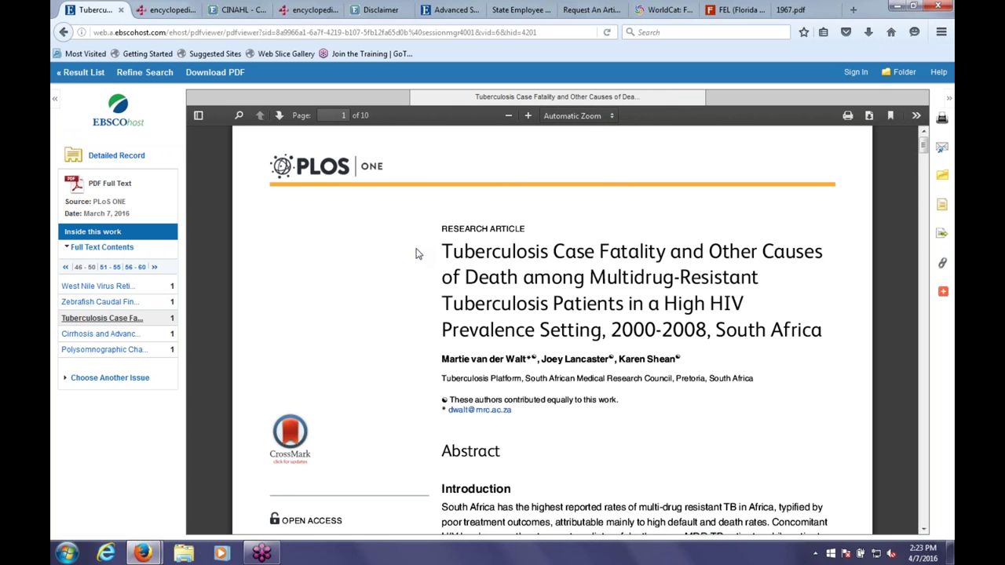
pyautogui.scroll(-1, 418, 254)
pyautogui.scroll(-2, 418, 253)
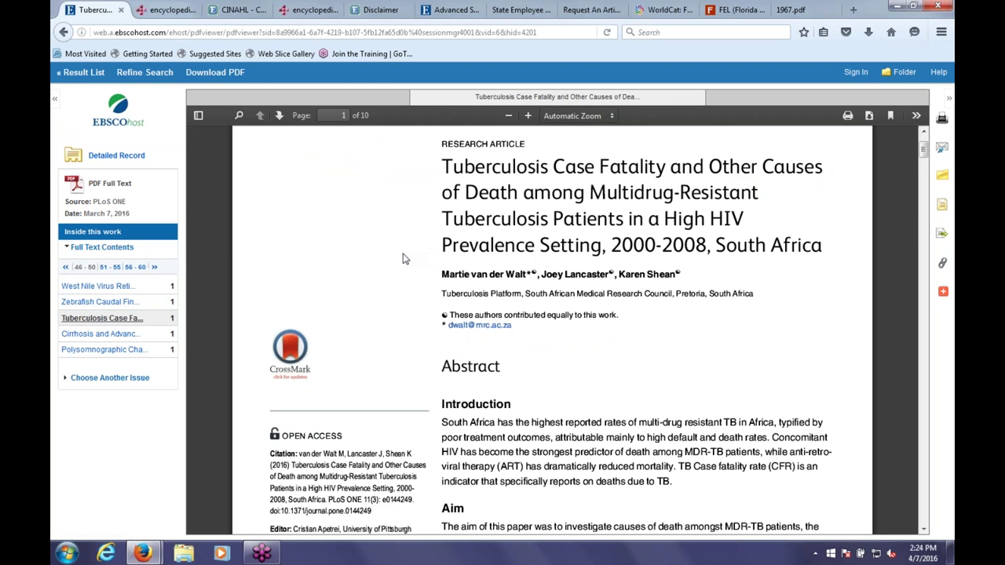
pyautogui.scroll(-4, 403, 259)
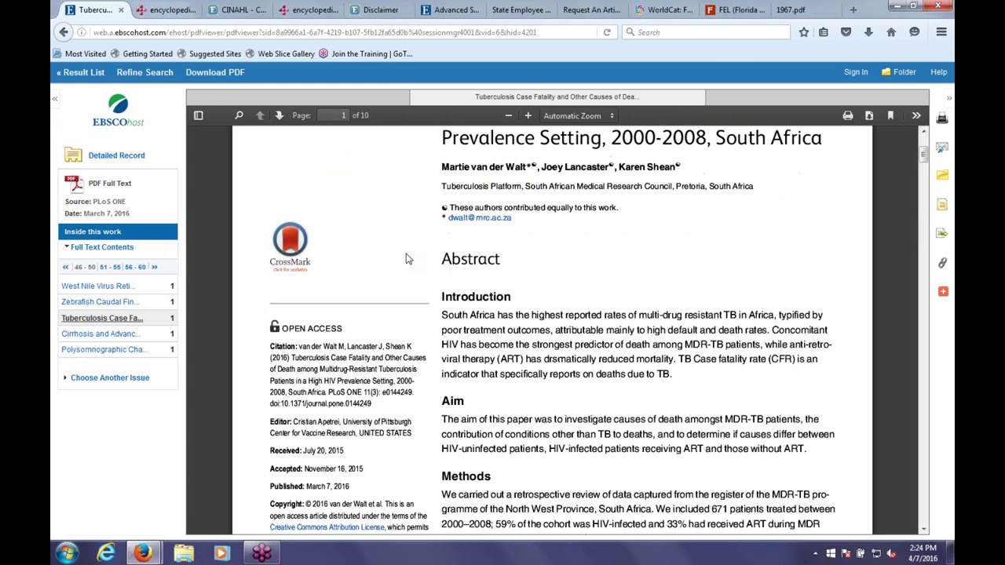
pyautogui.scroll(-3, 408, 259)
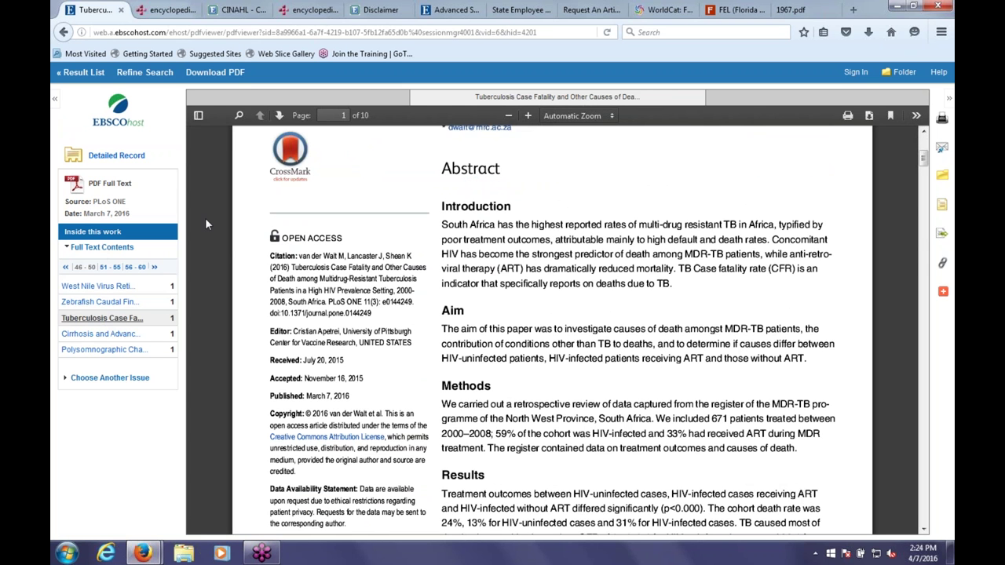
# Leave the article viewer, view the blank new search form and return to the "West Nile" NOT florida result list.
pyautogui.click(61, 36)
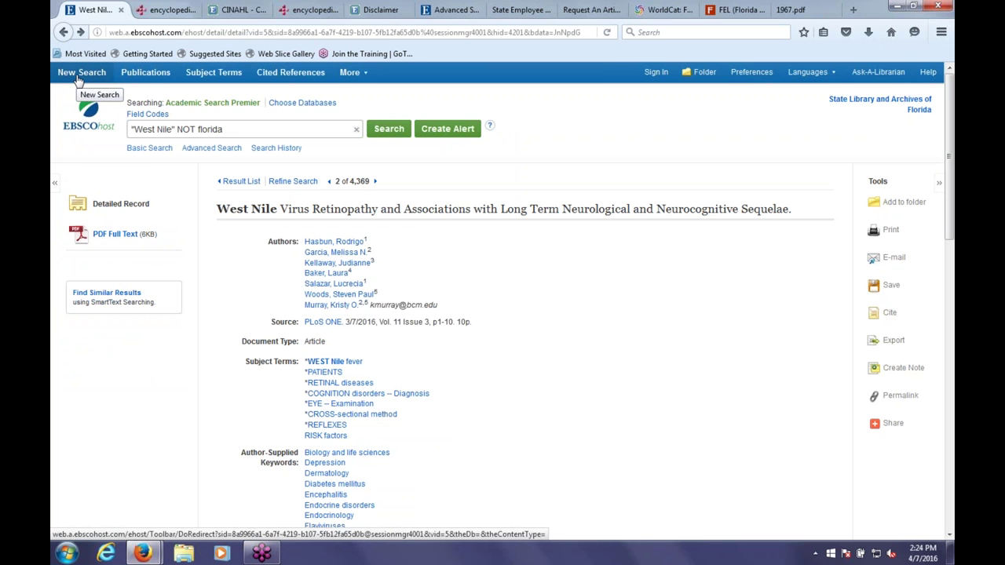
pyautogui.click(78, 79)
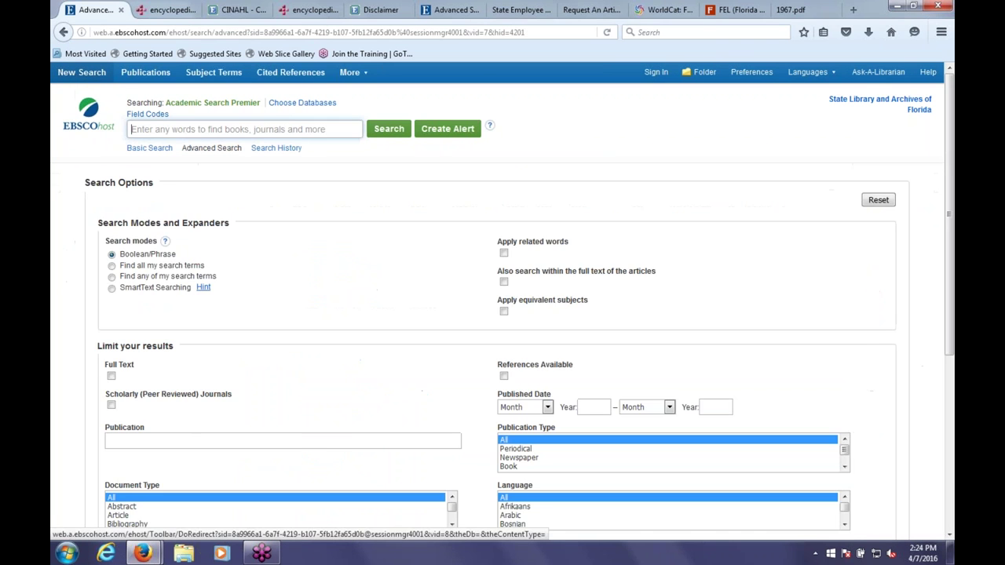
pyautogui.click(63, 33)
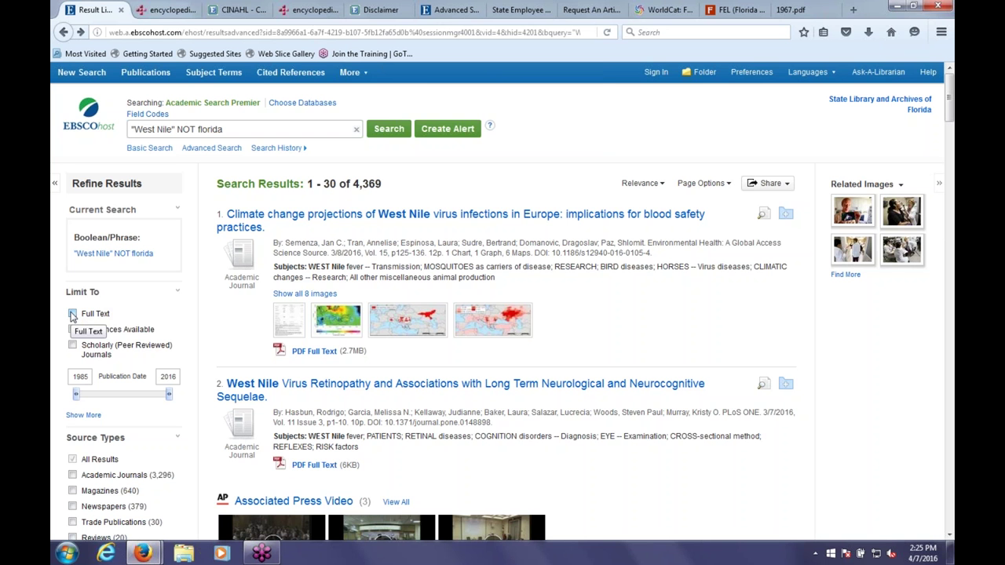
# Limit the results to full text and scholarly (peer reviewed) journals, with publication dates starting from 2013.
pyautogui.click(72, 314)
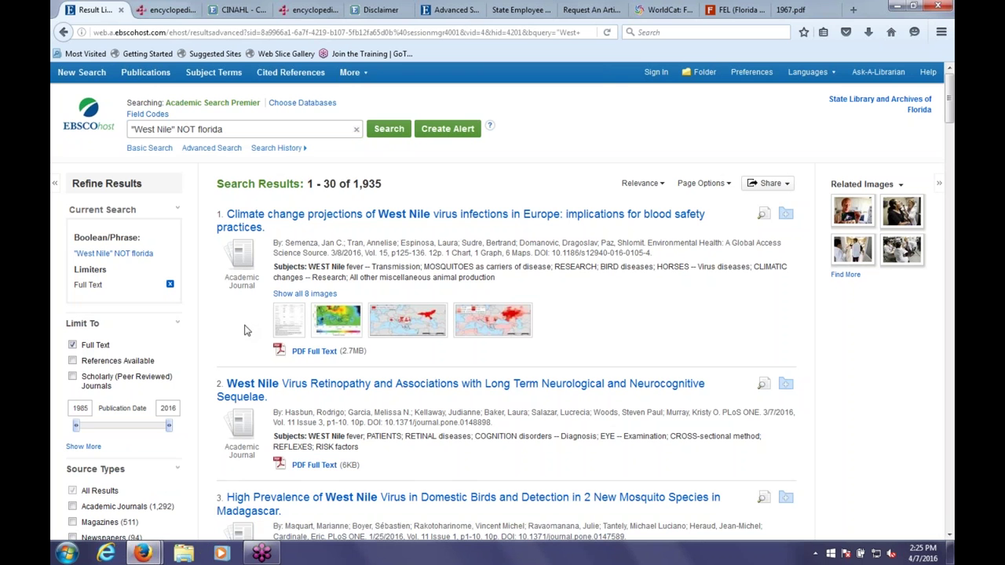
pyautogui.click(72, 377)
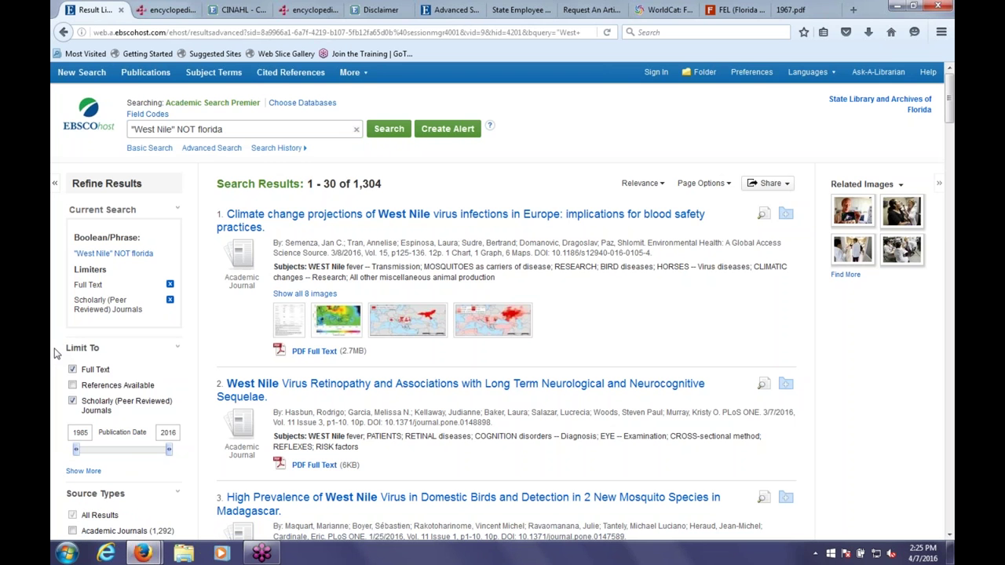
pyautogui.doubleClick(81, 433)
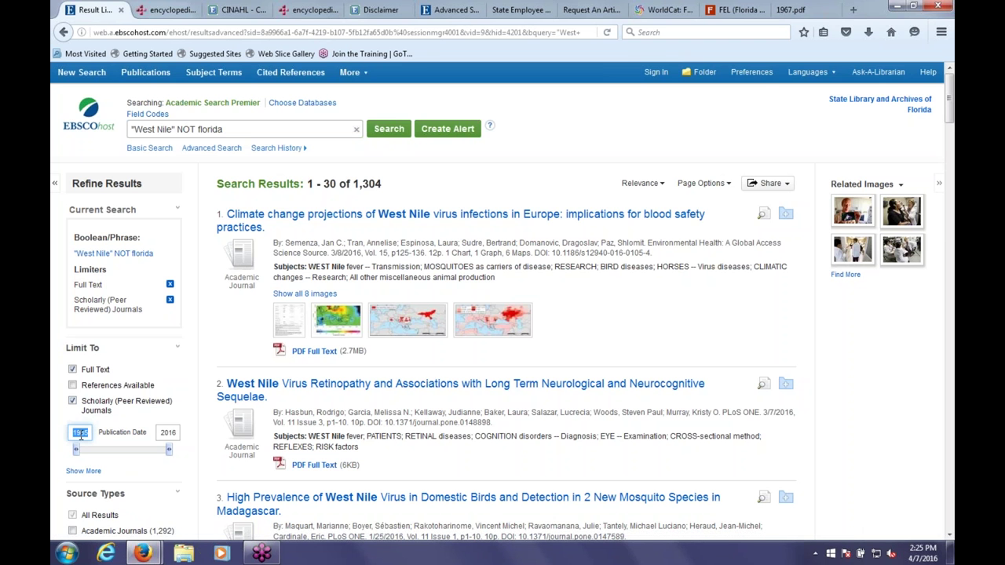
pyautogui.write('2013')
pyautogui.press('Return')
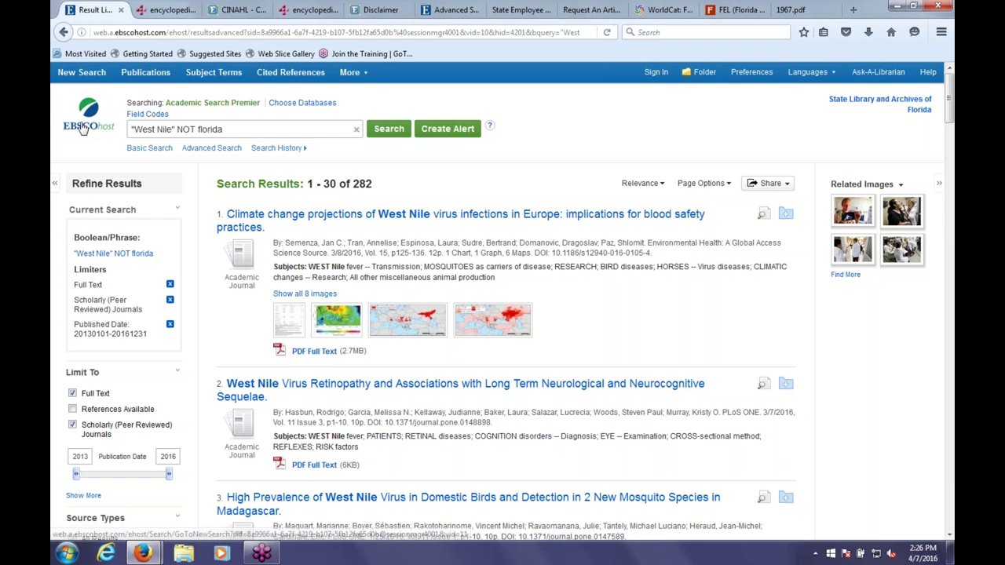
# Go back to the Health Information Portal and view the State Agency Employee Library Card Registration form.
pyautogui.rightClick(63, 33)
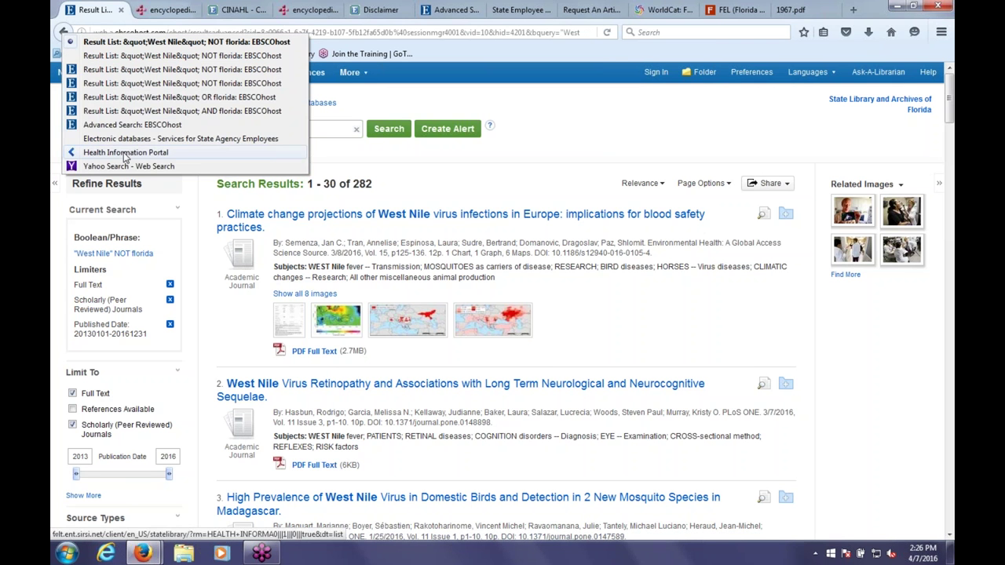
pyautogui.click(124, 154)
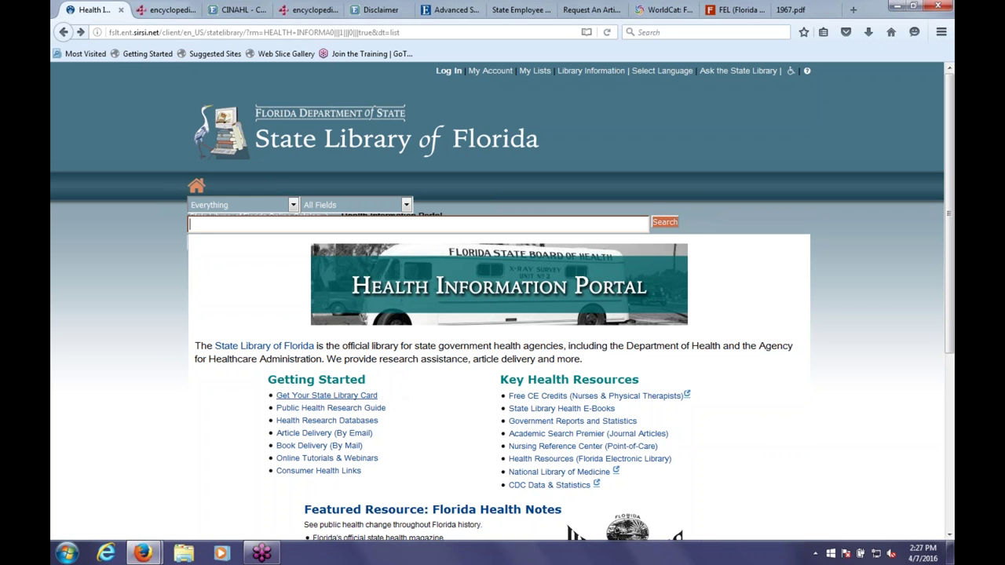
pyautogui.click(317, 399)
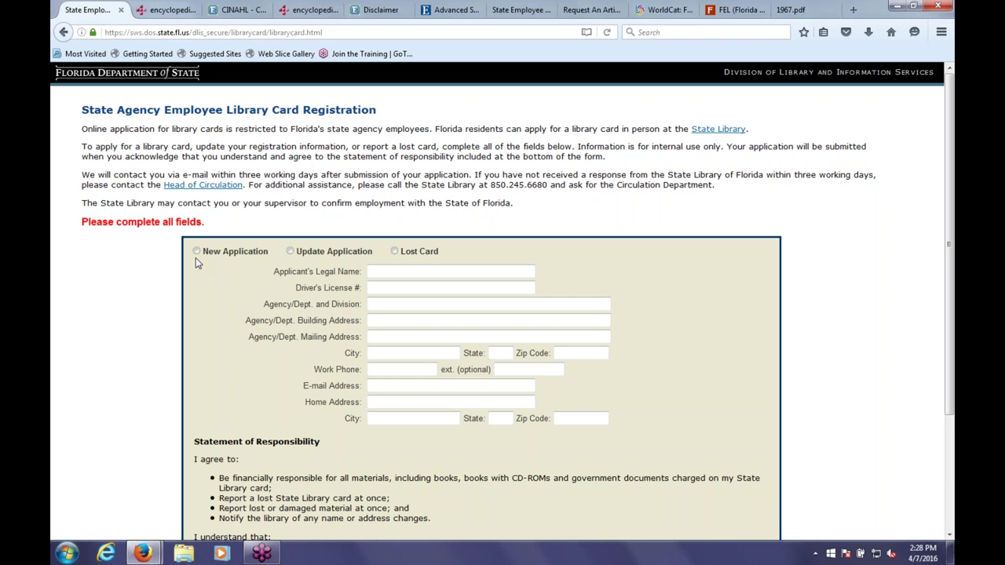
# Return to the portal, open the article delivery by email form and examine its personal, article and delivery preference fields.
pyautogui.click(62, 33)
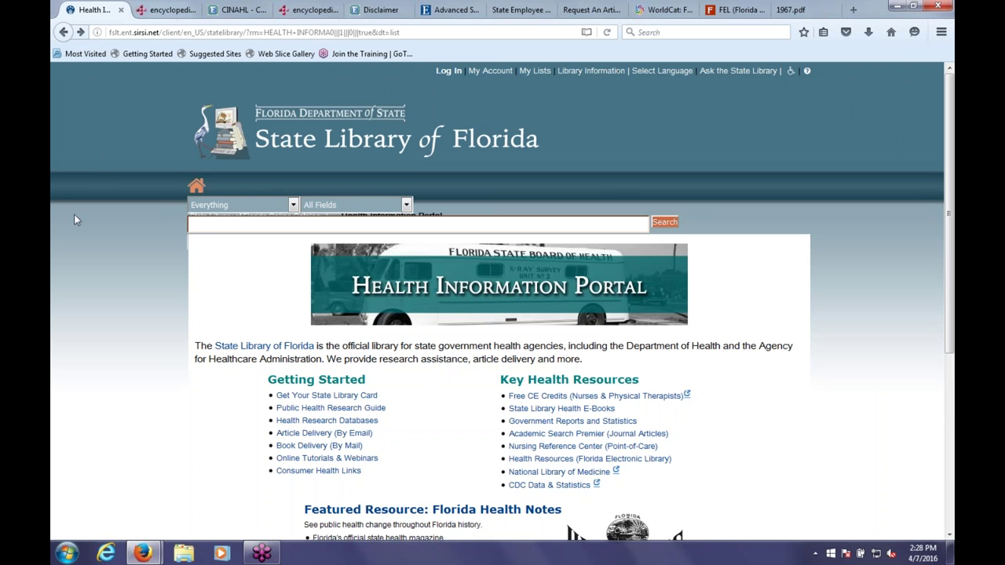
pyautogui.click(344, 435)
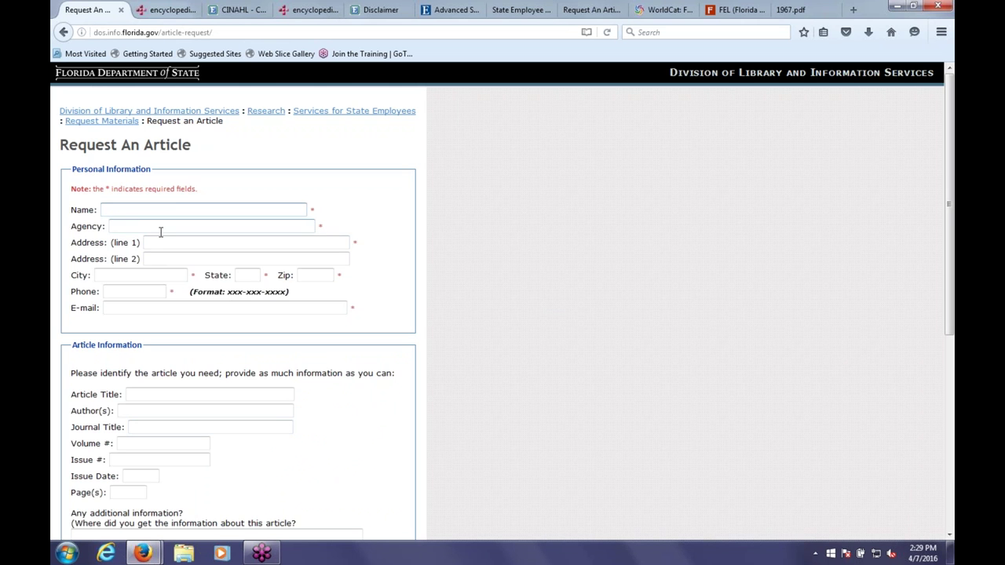
pyautogui.scroll(-2, 176, 242)
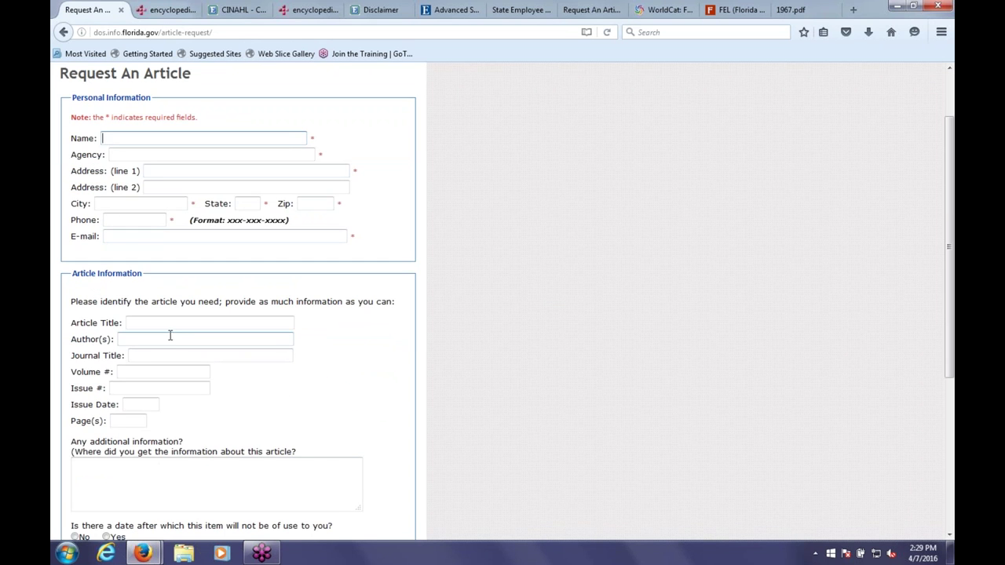
pyautogui.scroll(-2, 169, 336)
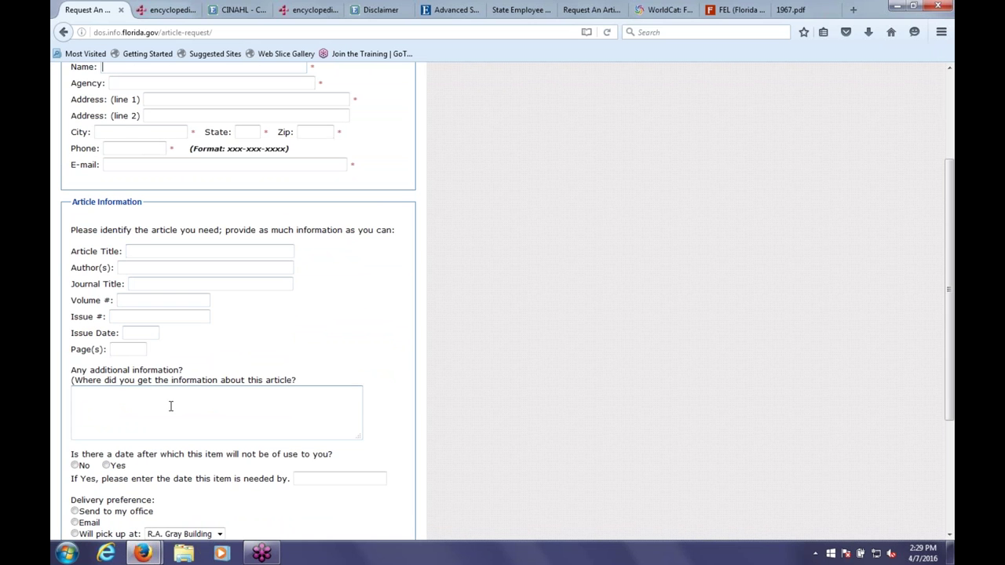
pyautogui.scroll(-2, 171, 406)
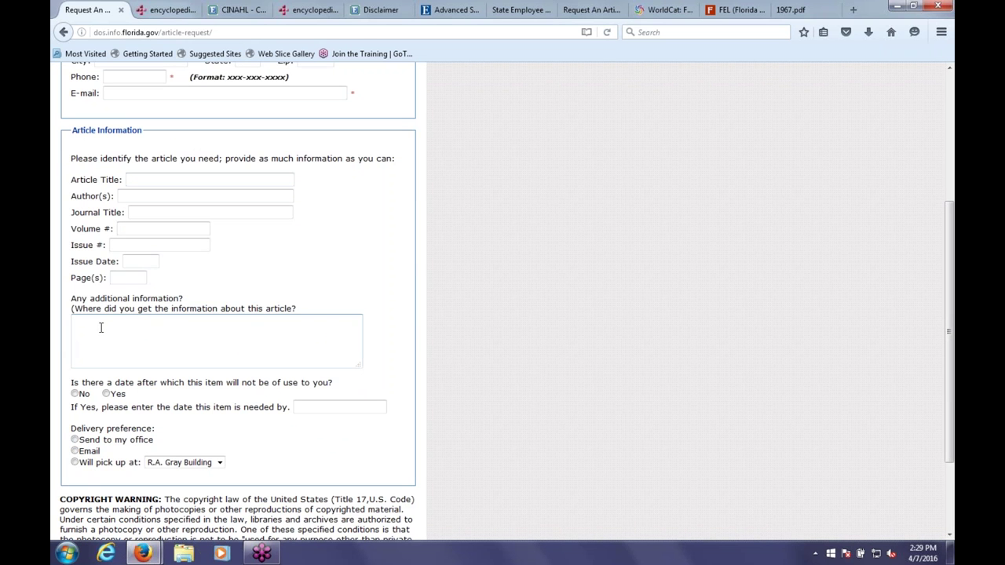
# Leave the article request form for the Health Information Portal and open the book delivery by mail service.
pyautogui.scroll(4, 100, 328)
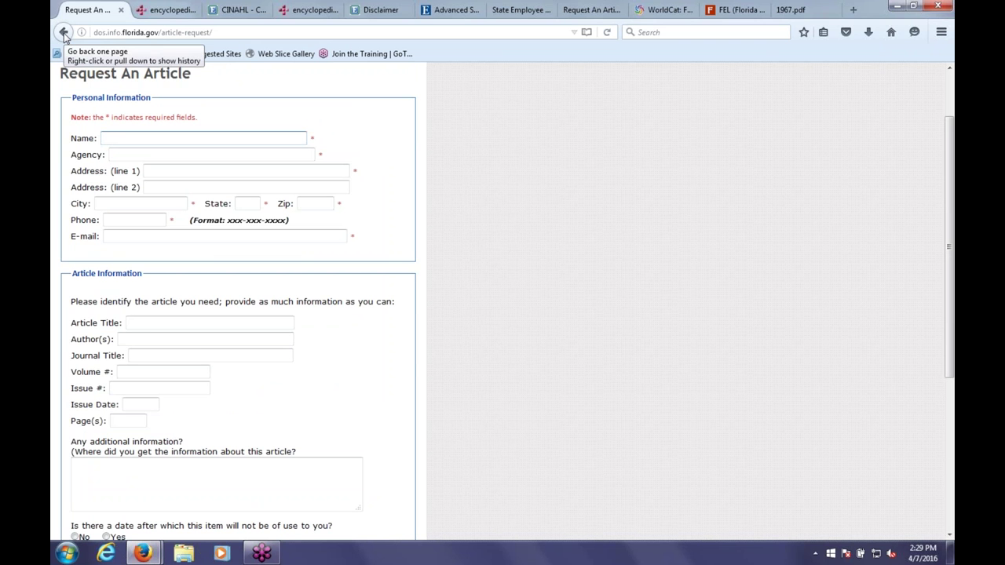
pyautogui.click(64, 33)
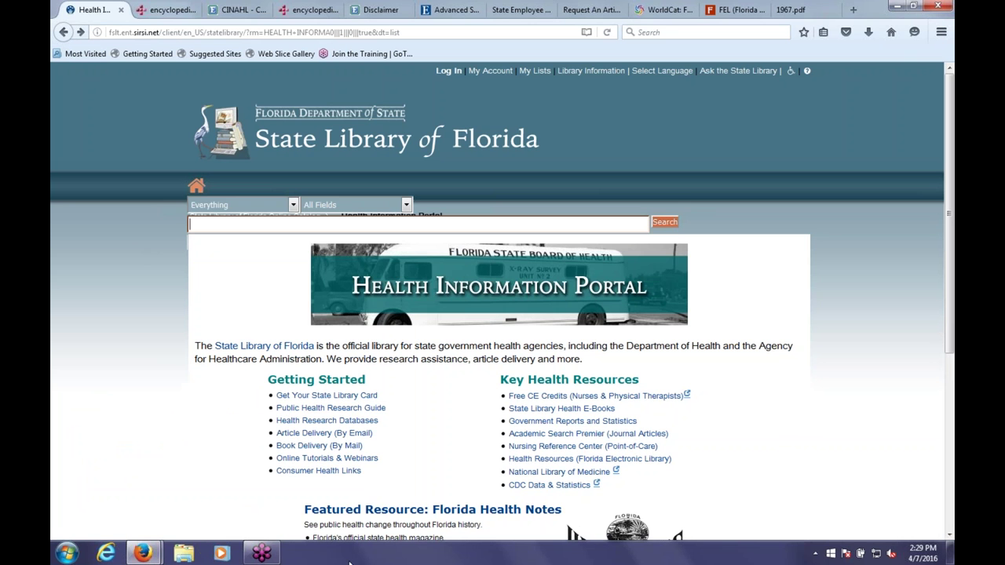
pyautogui.click(315, 453)
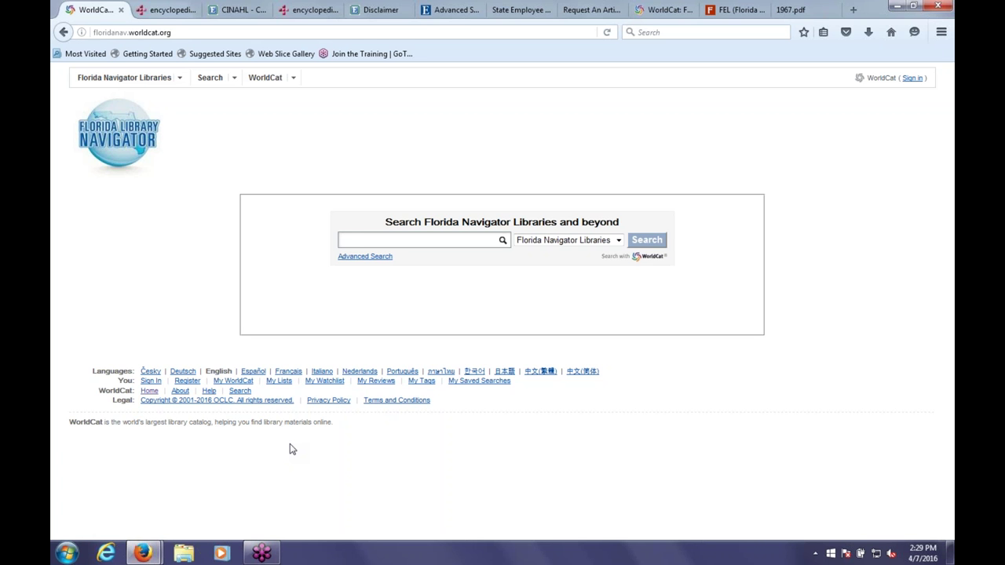
# Search the Florida Navigator Libraries catalog for "microcephaly".
pyautogui.write('micro')
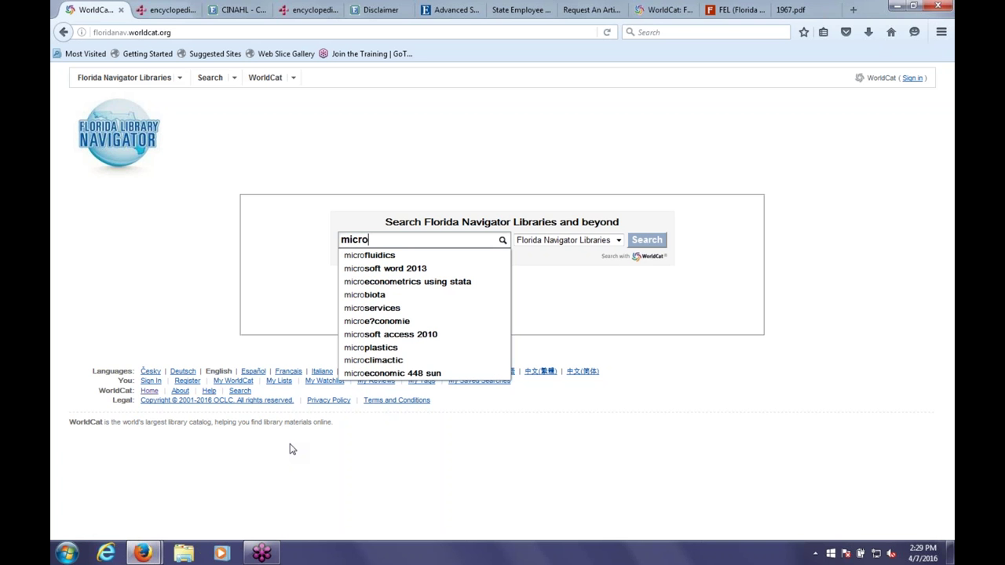
pyautogui.write('cephaly')
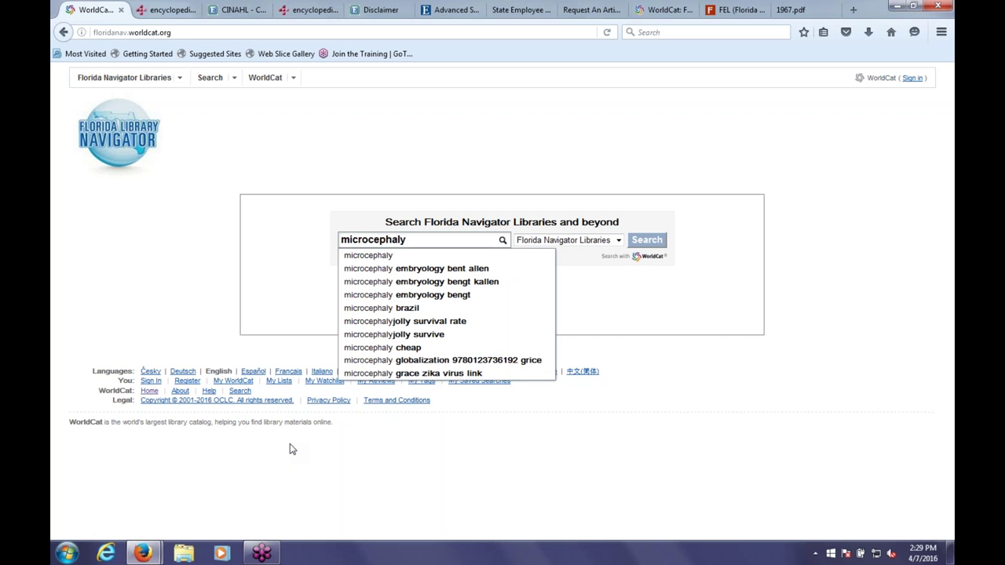
pyautogui.press('Return')
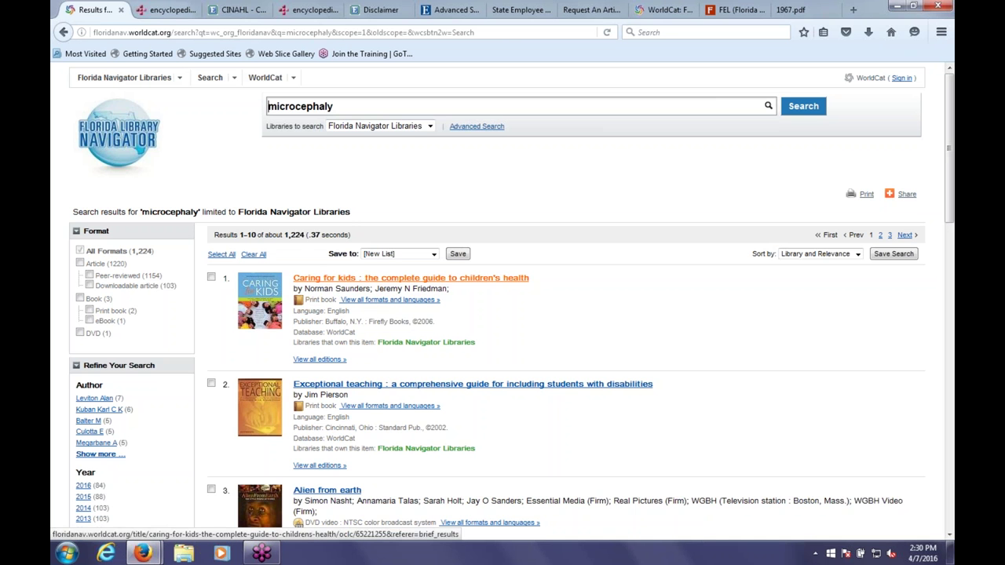
# View the record for "Caring for kids: the complete guide to children's health" and go back to the Health Information Portal.
pyautogui.click(377, 278)
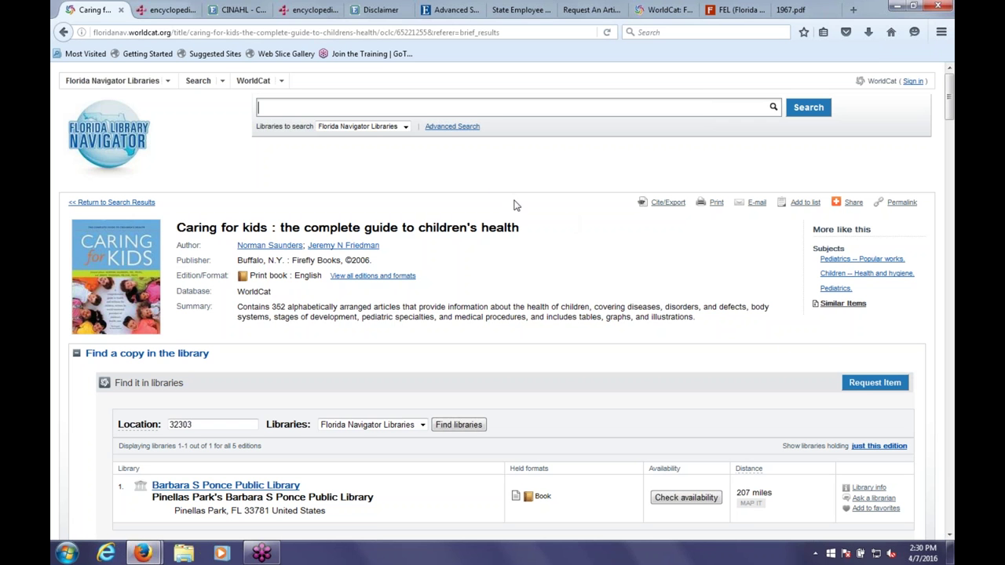
pyautogui.click(63, 32)
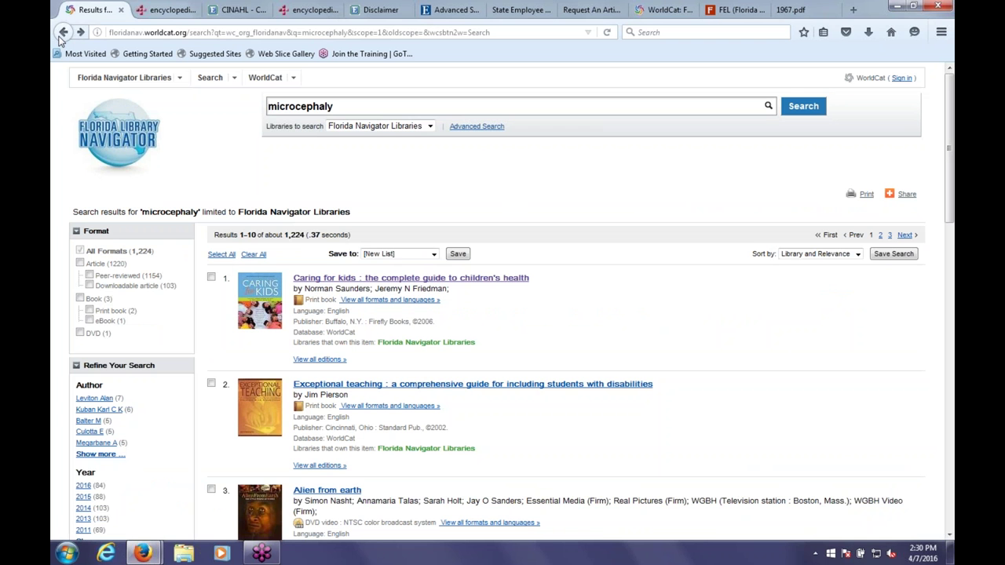
pyautogui.click(62, 32)
pyautogui.click(59, 37)
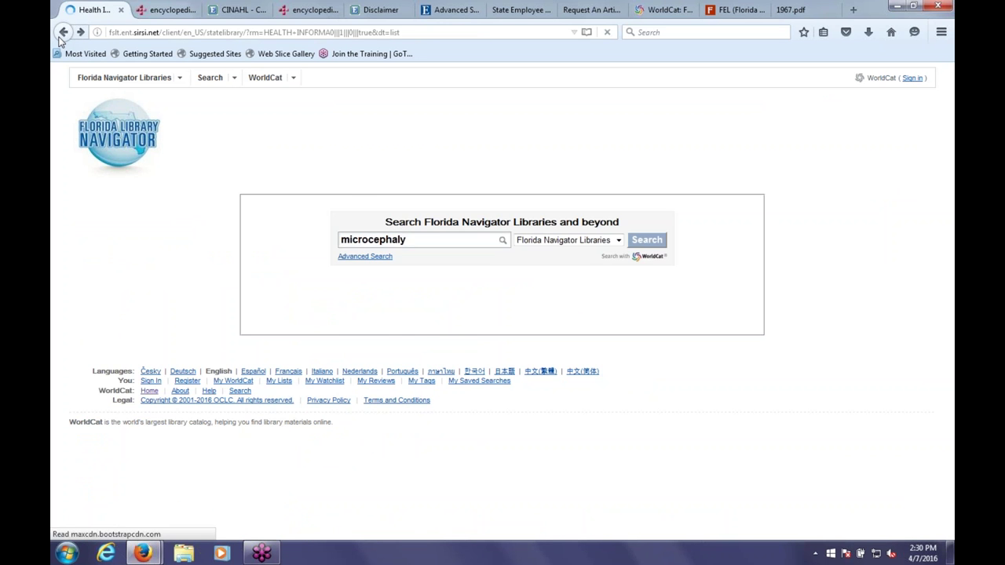